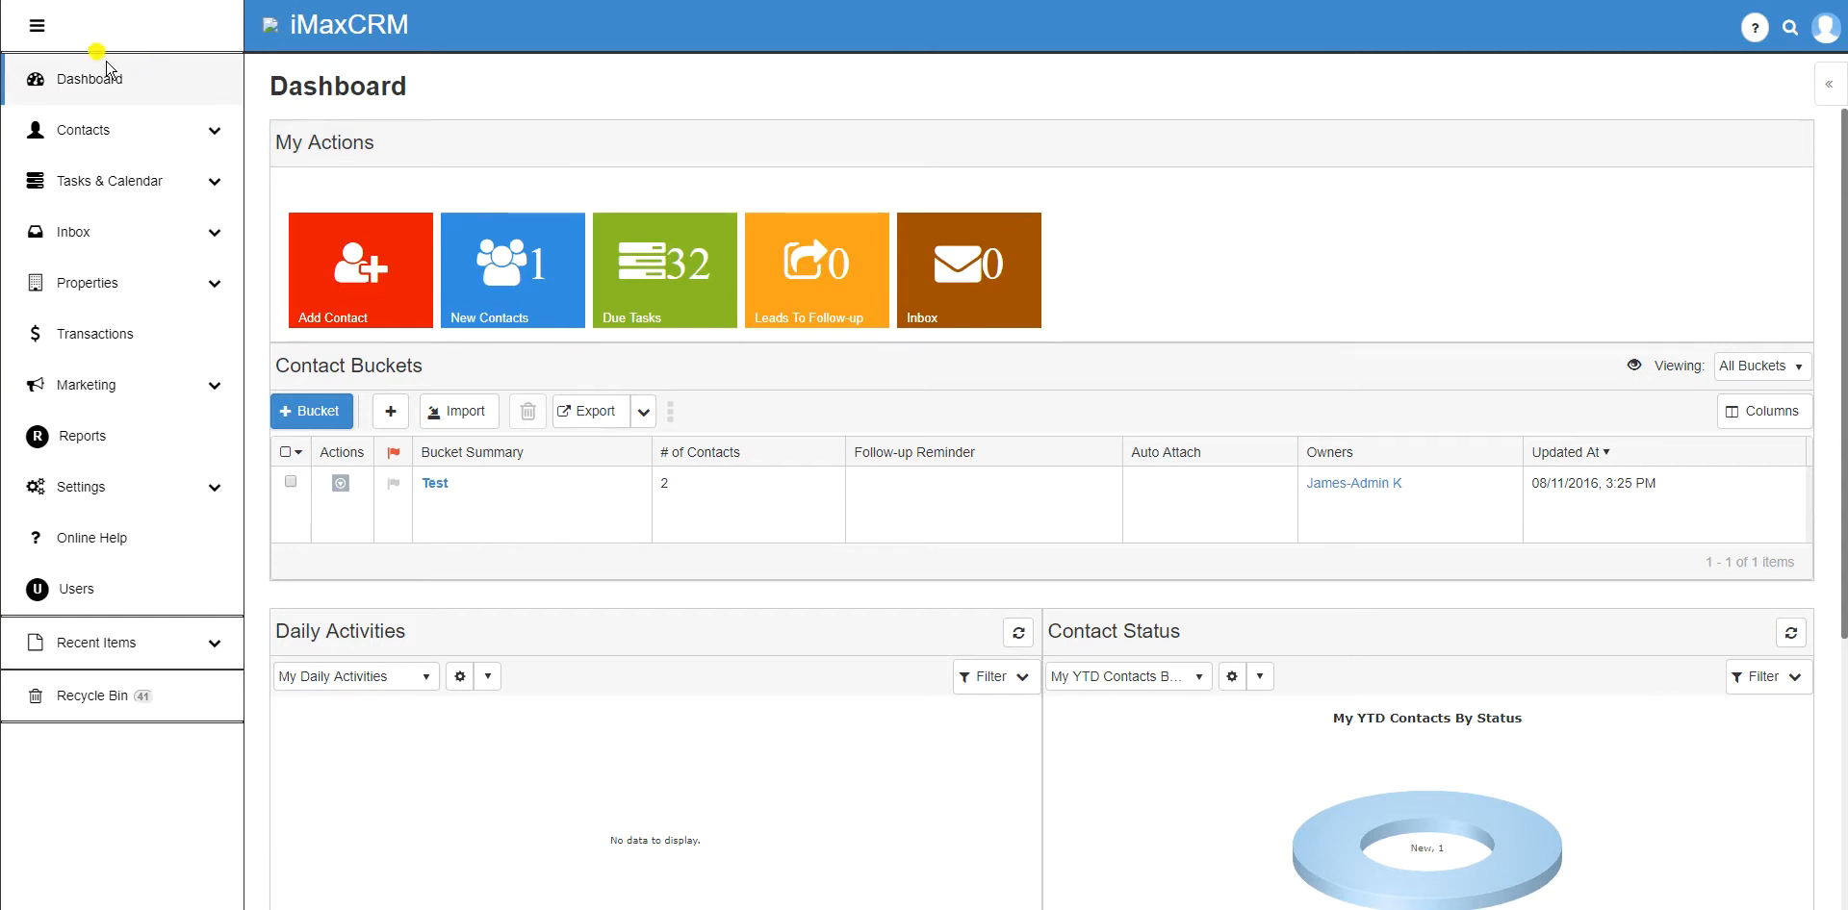
# Step: Start a contact import from the Sample Export.csv spreadsheet with the create new records action and continue to field mapping
pyautogui.click(88, 133)
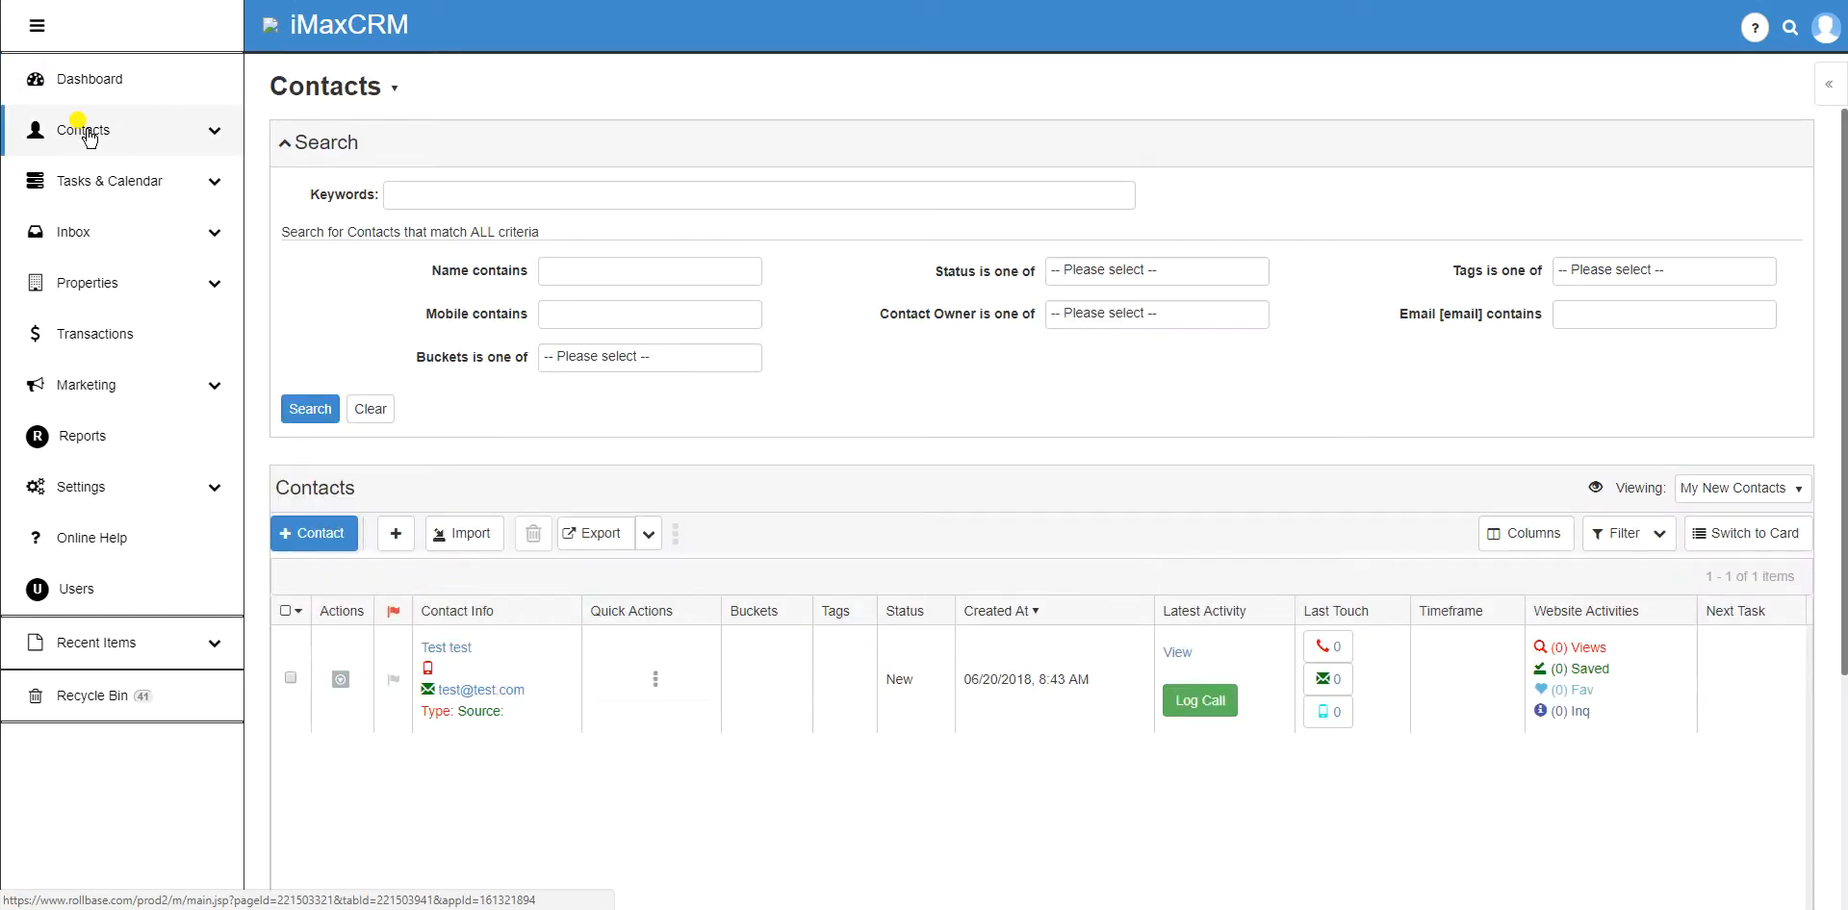
pyautogui.click(464, 539)
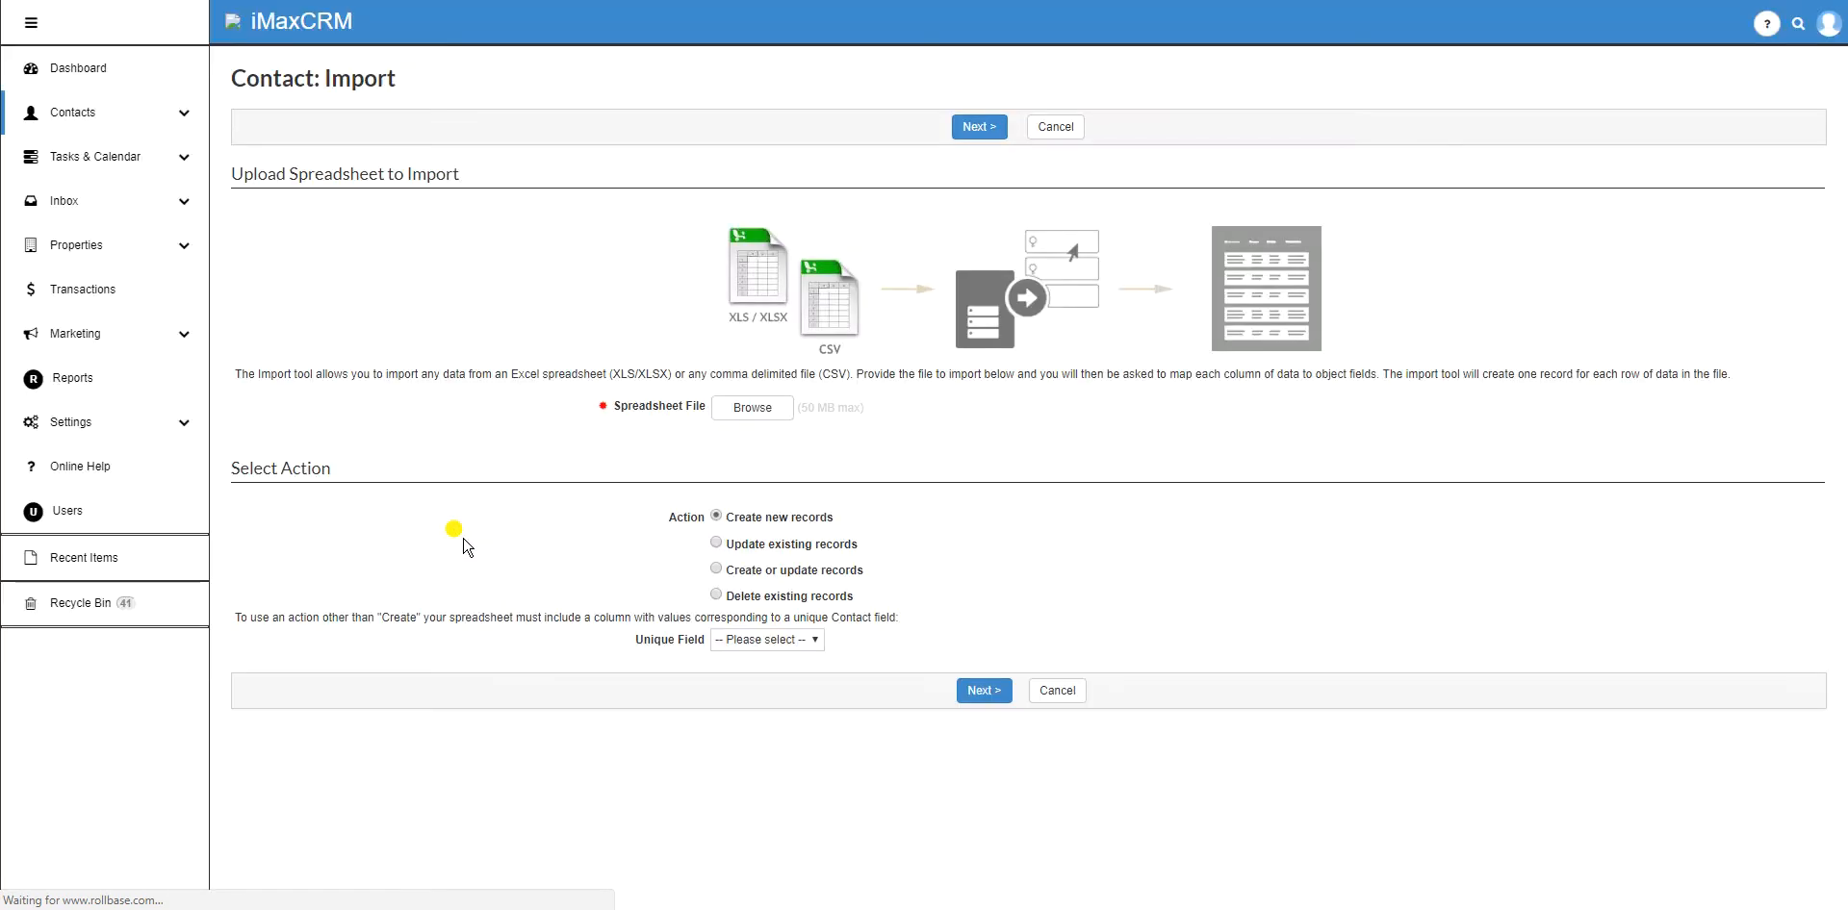
pyautogui.click(763, 409)
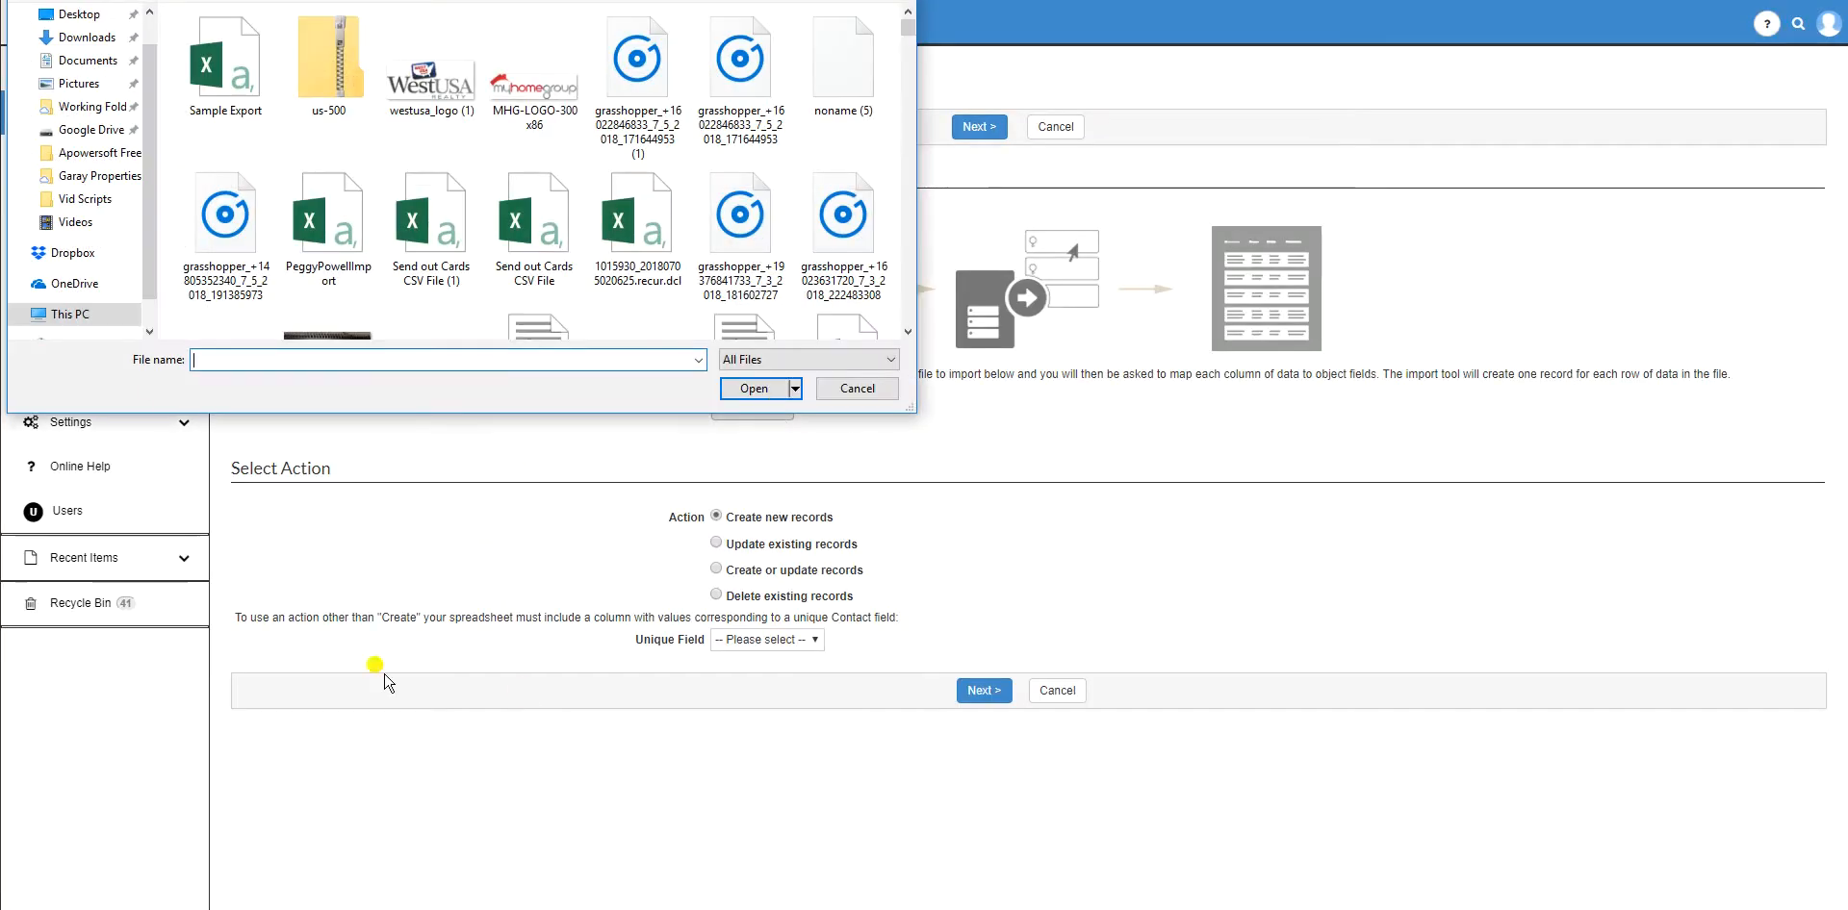
pyautogui.click(225, 67)
pyautogui.doubleClick(225, 67)
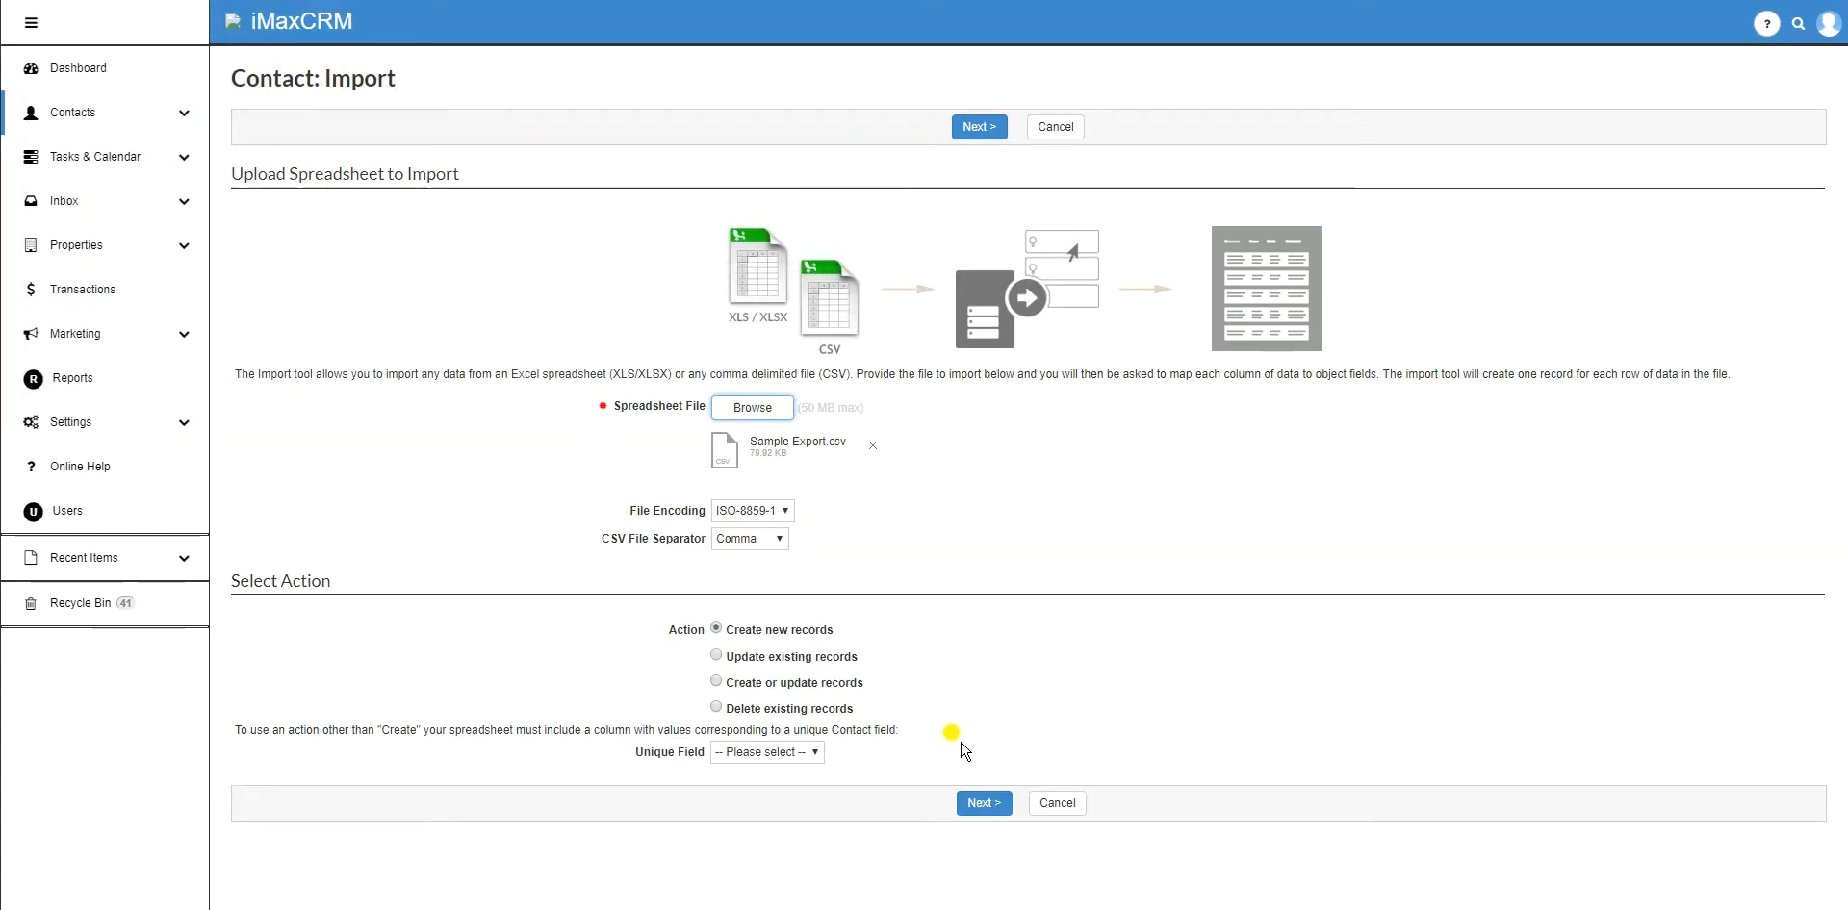
pyautogui.click(984, 803)
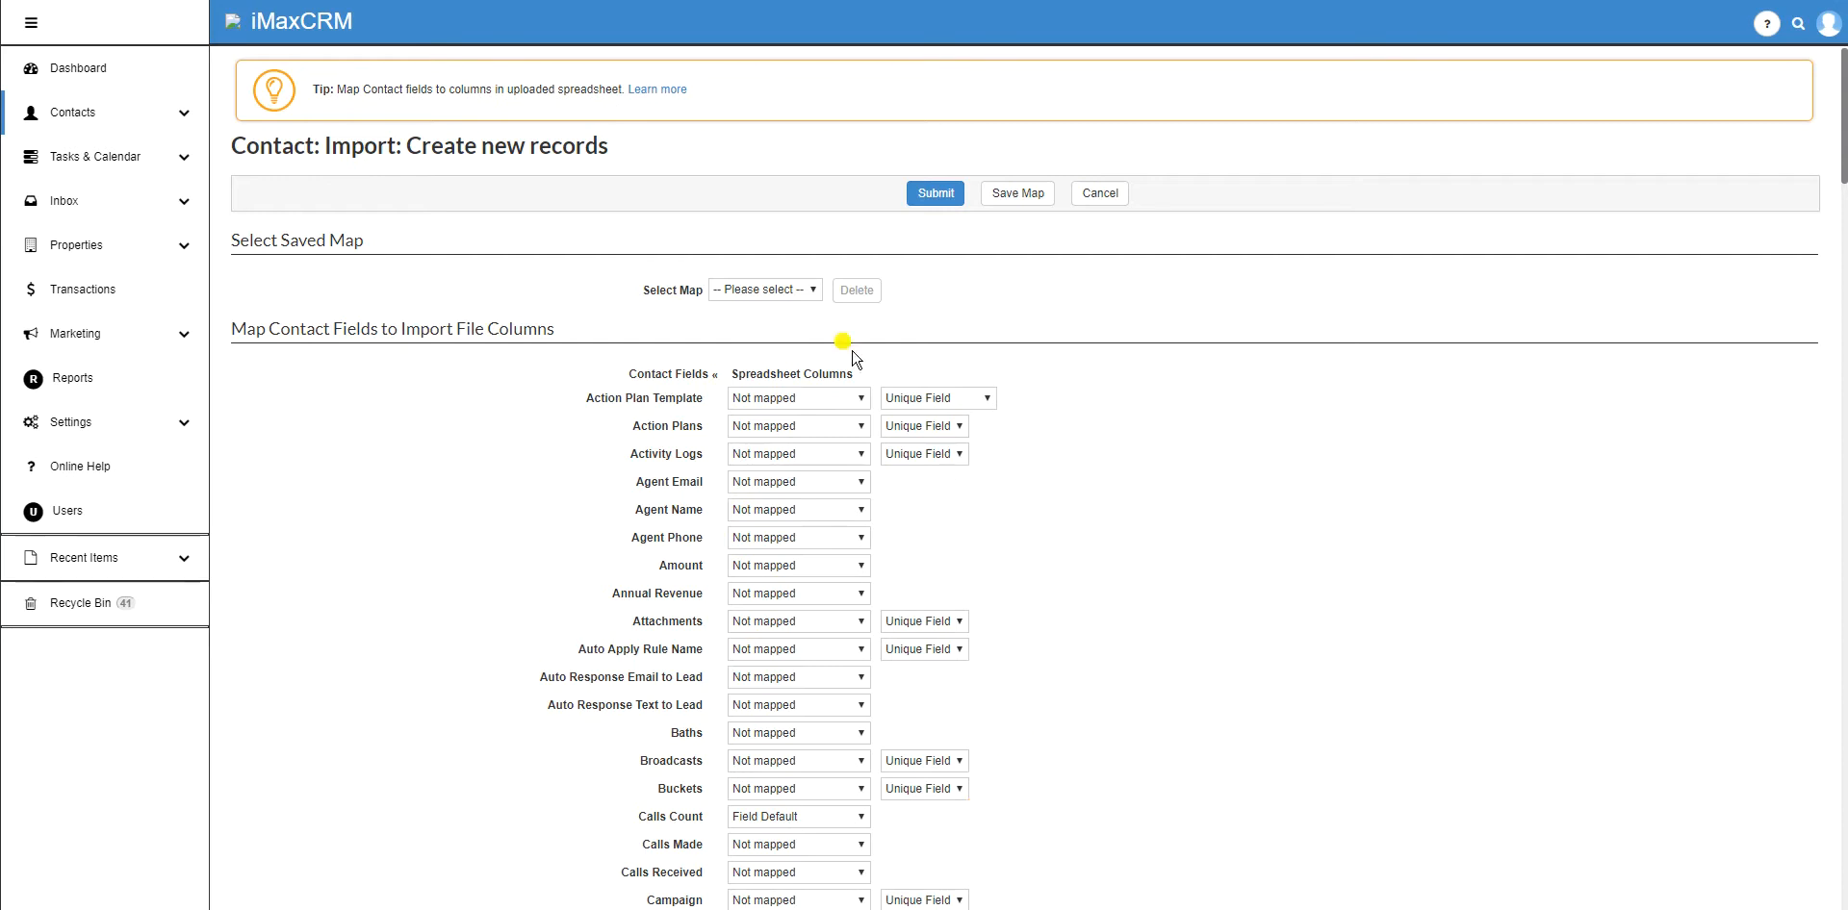
# Step: Map the First Name contact field to the spreadsheet column first_name (col A)
pyautogui.click(859, 402)
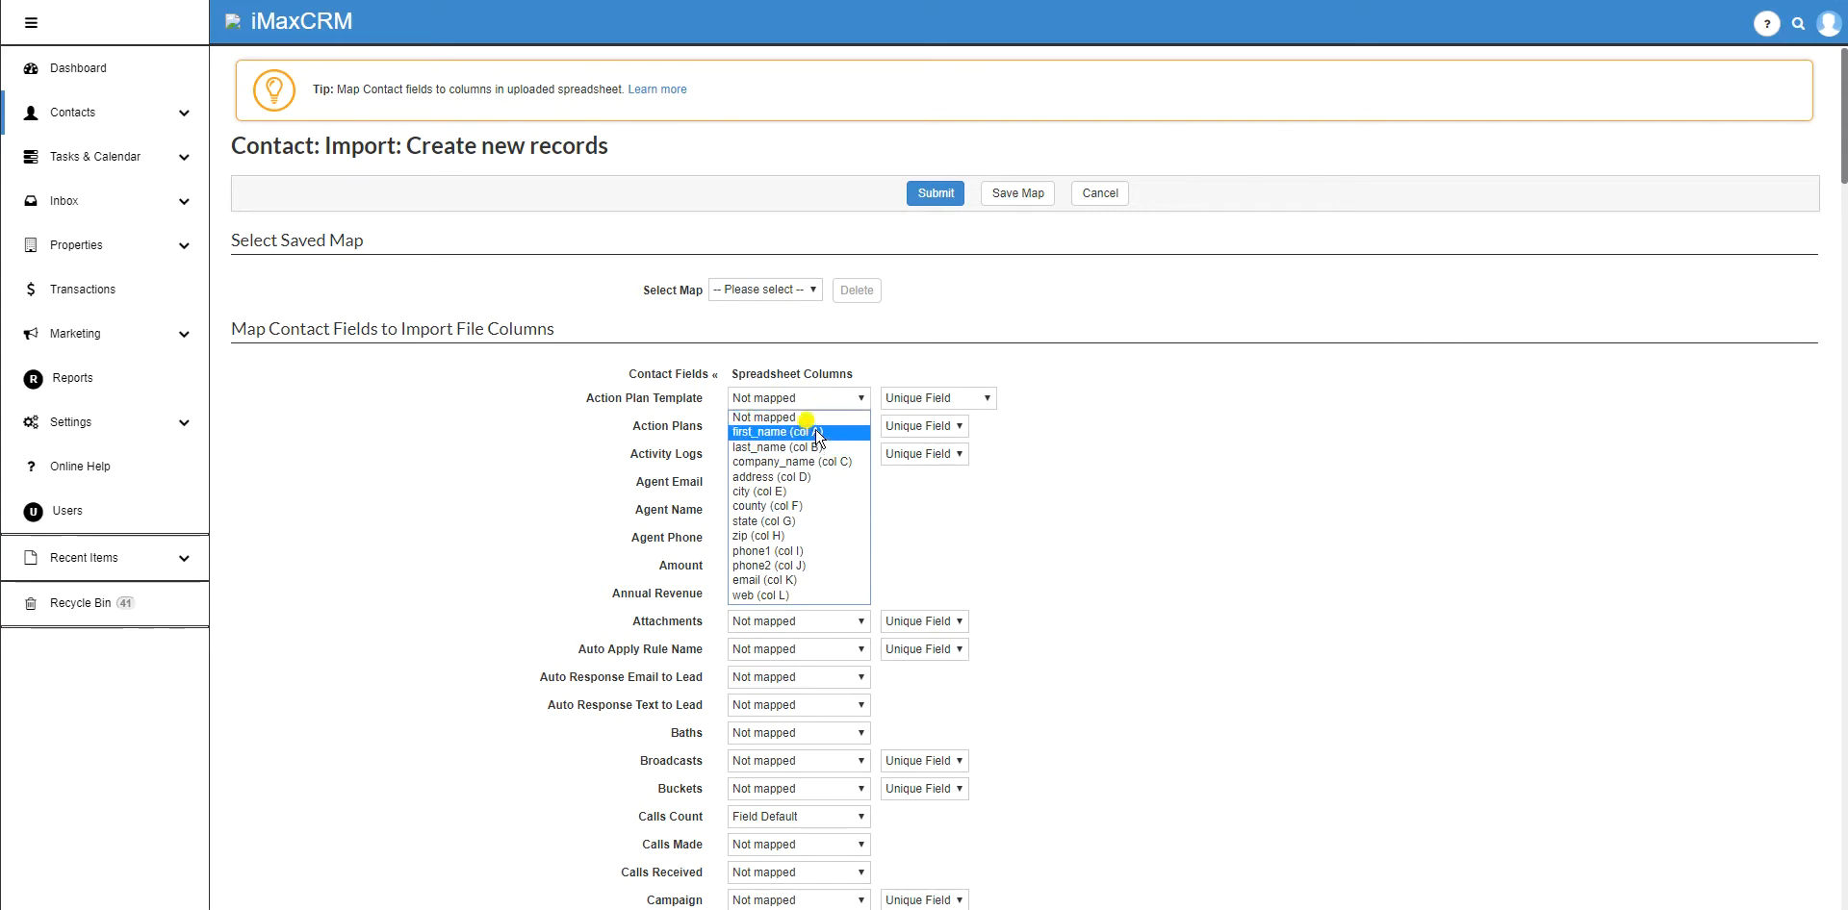
pyautogui.click(1262, 443)
pyautogui.scroll(-3, 1154, 503)
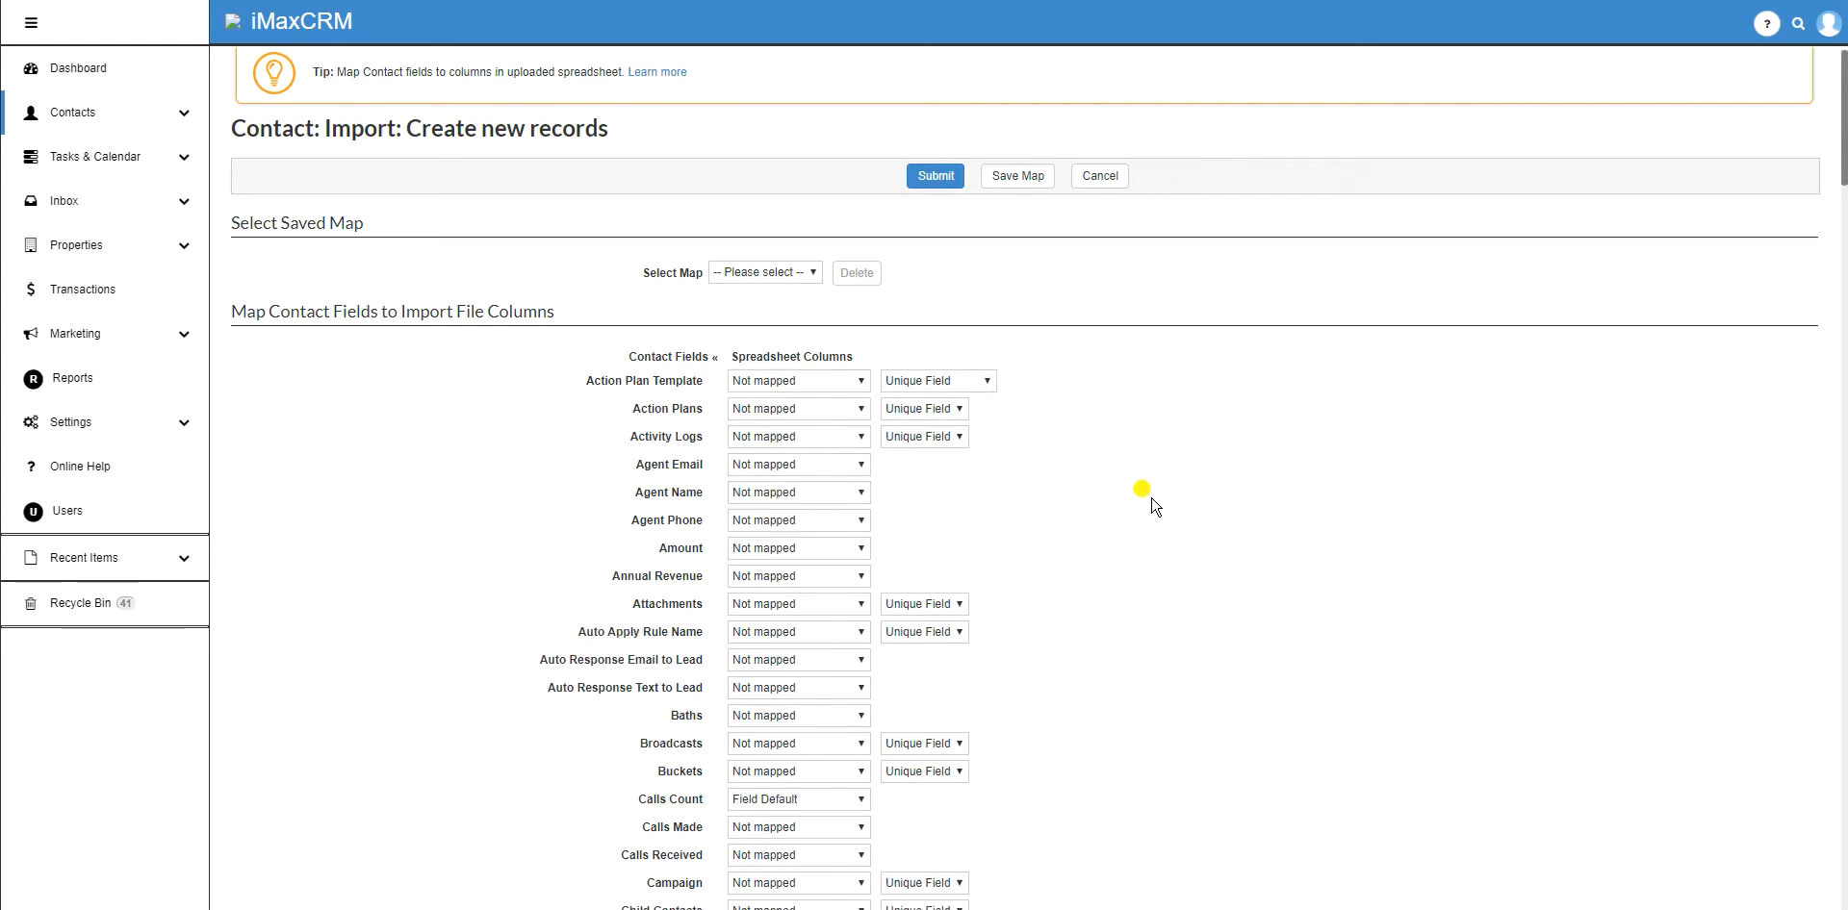
pyautogui.scroll(-3, 1154, 503)
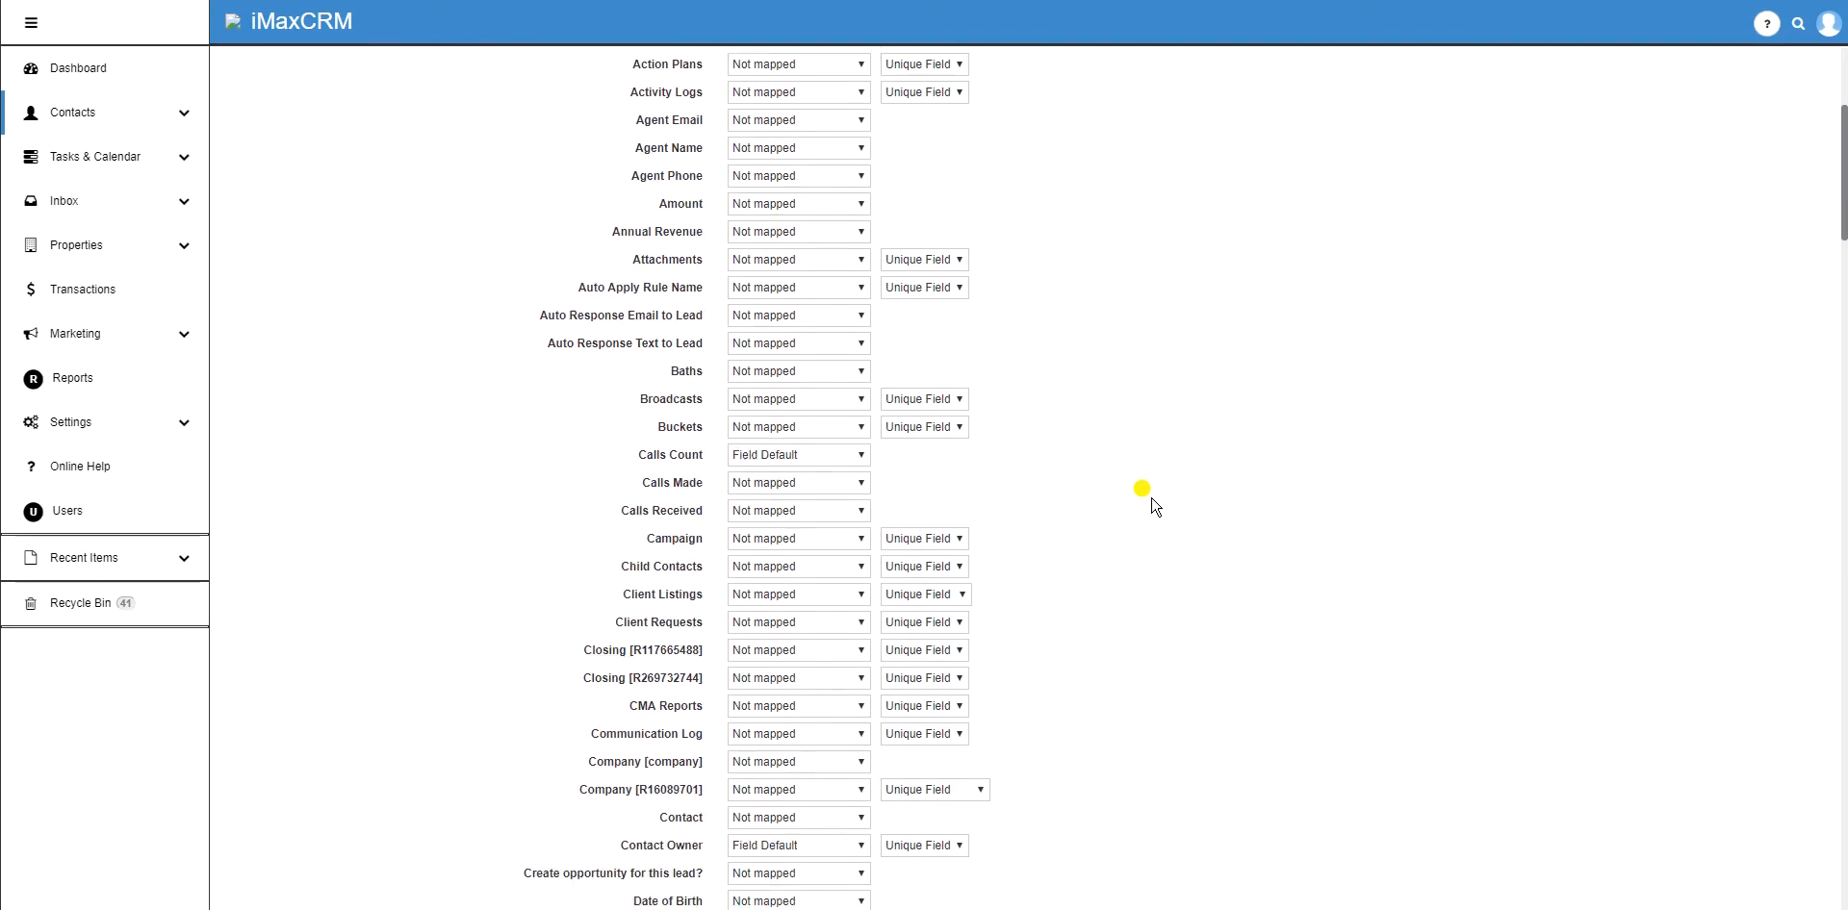
pyautogui.scroll(-6, 1153, 502)
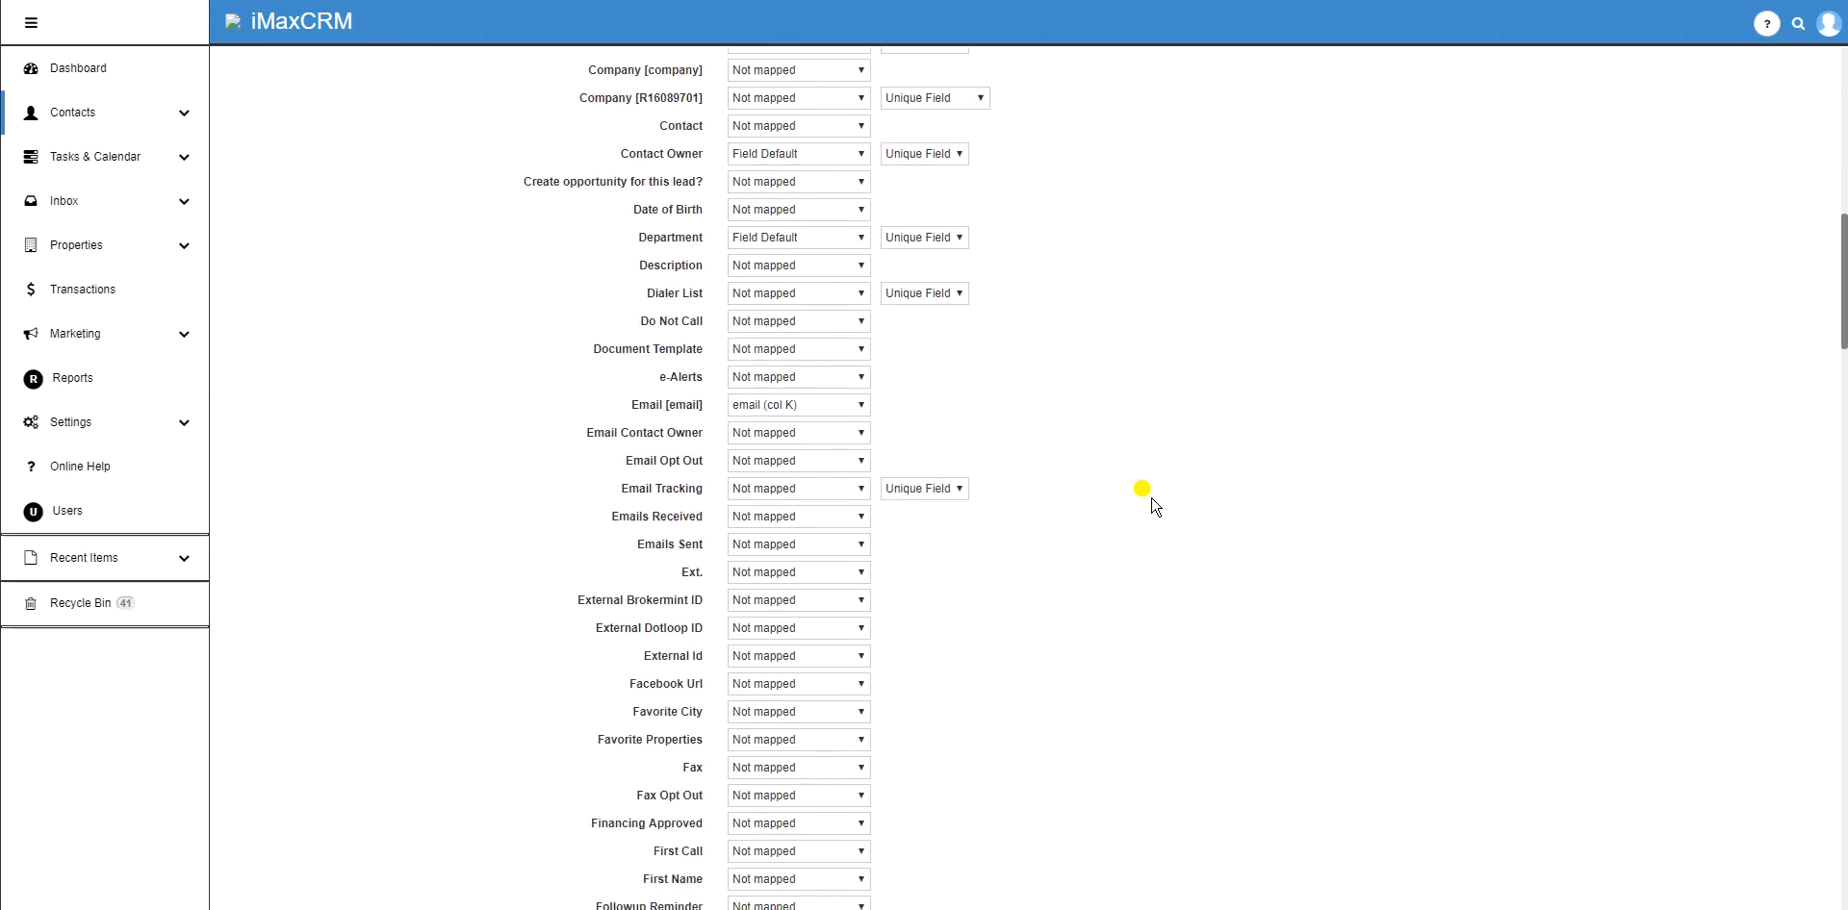
pyautogui.scroll(-2, 1153, 502)
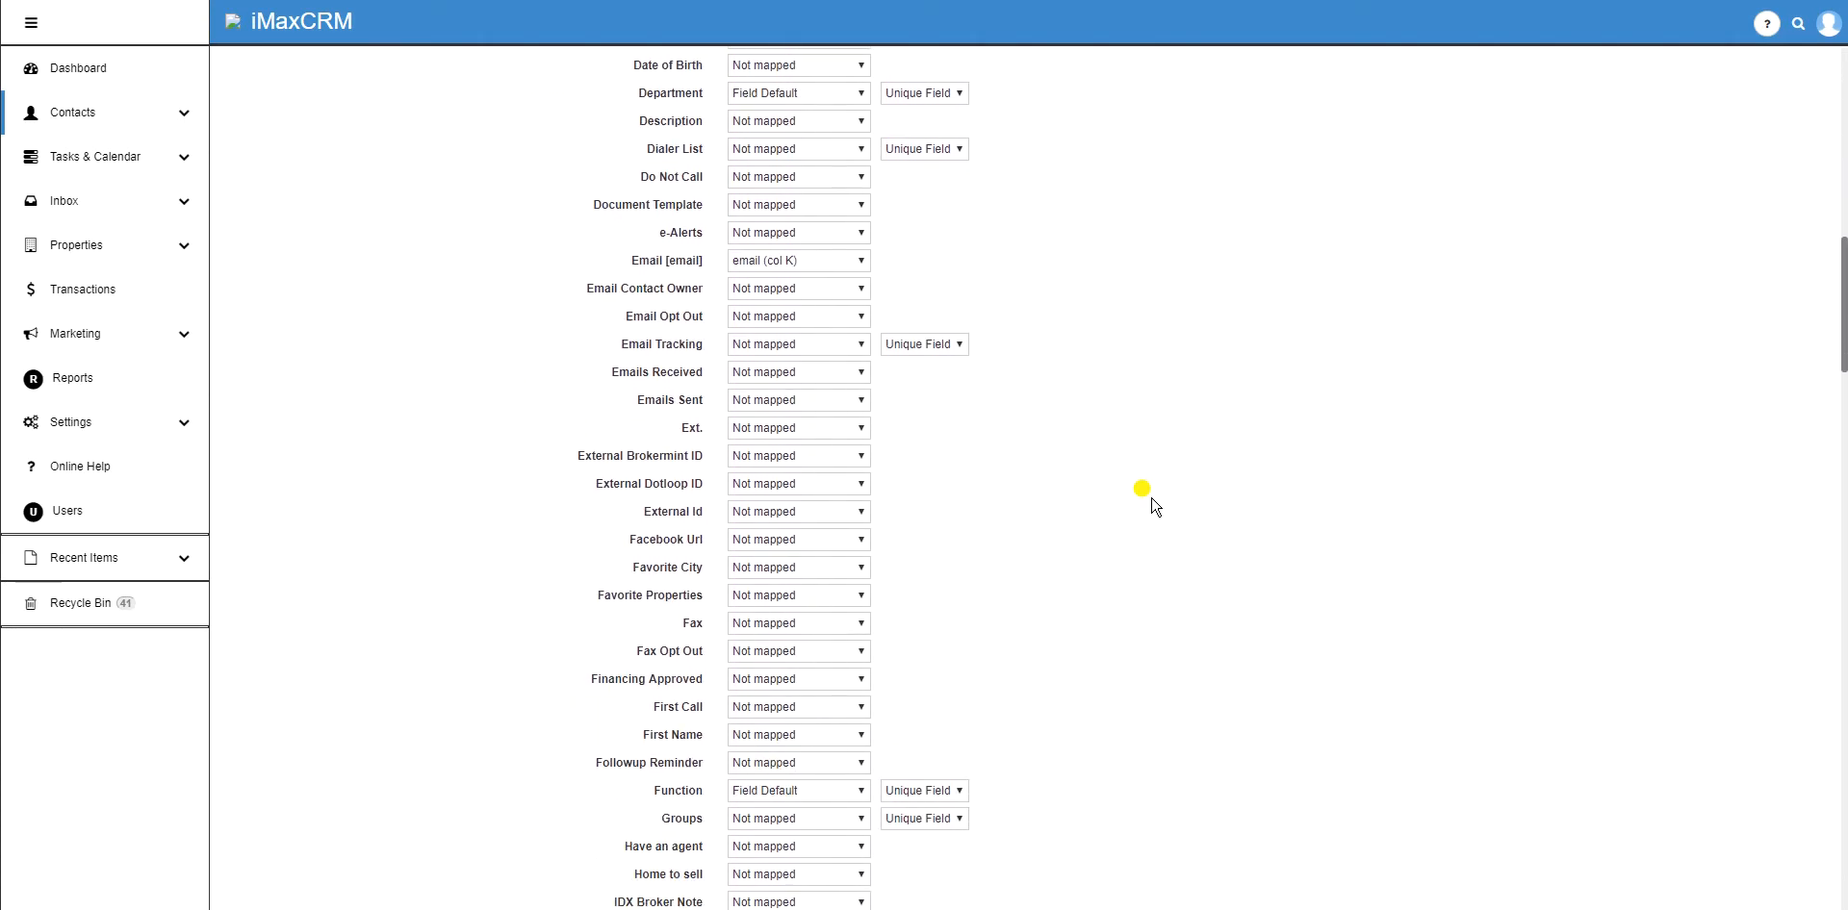
pyautogui.scroll(-3, 1154, 502)
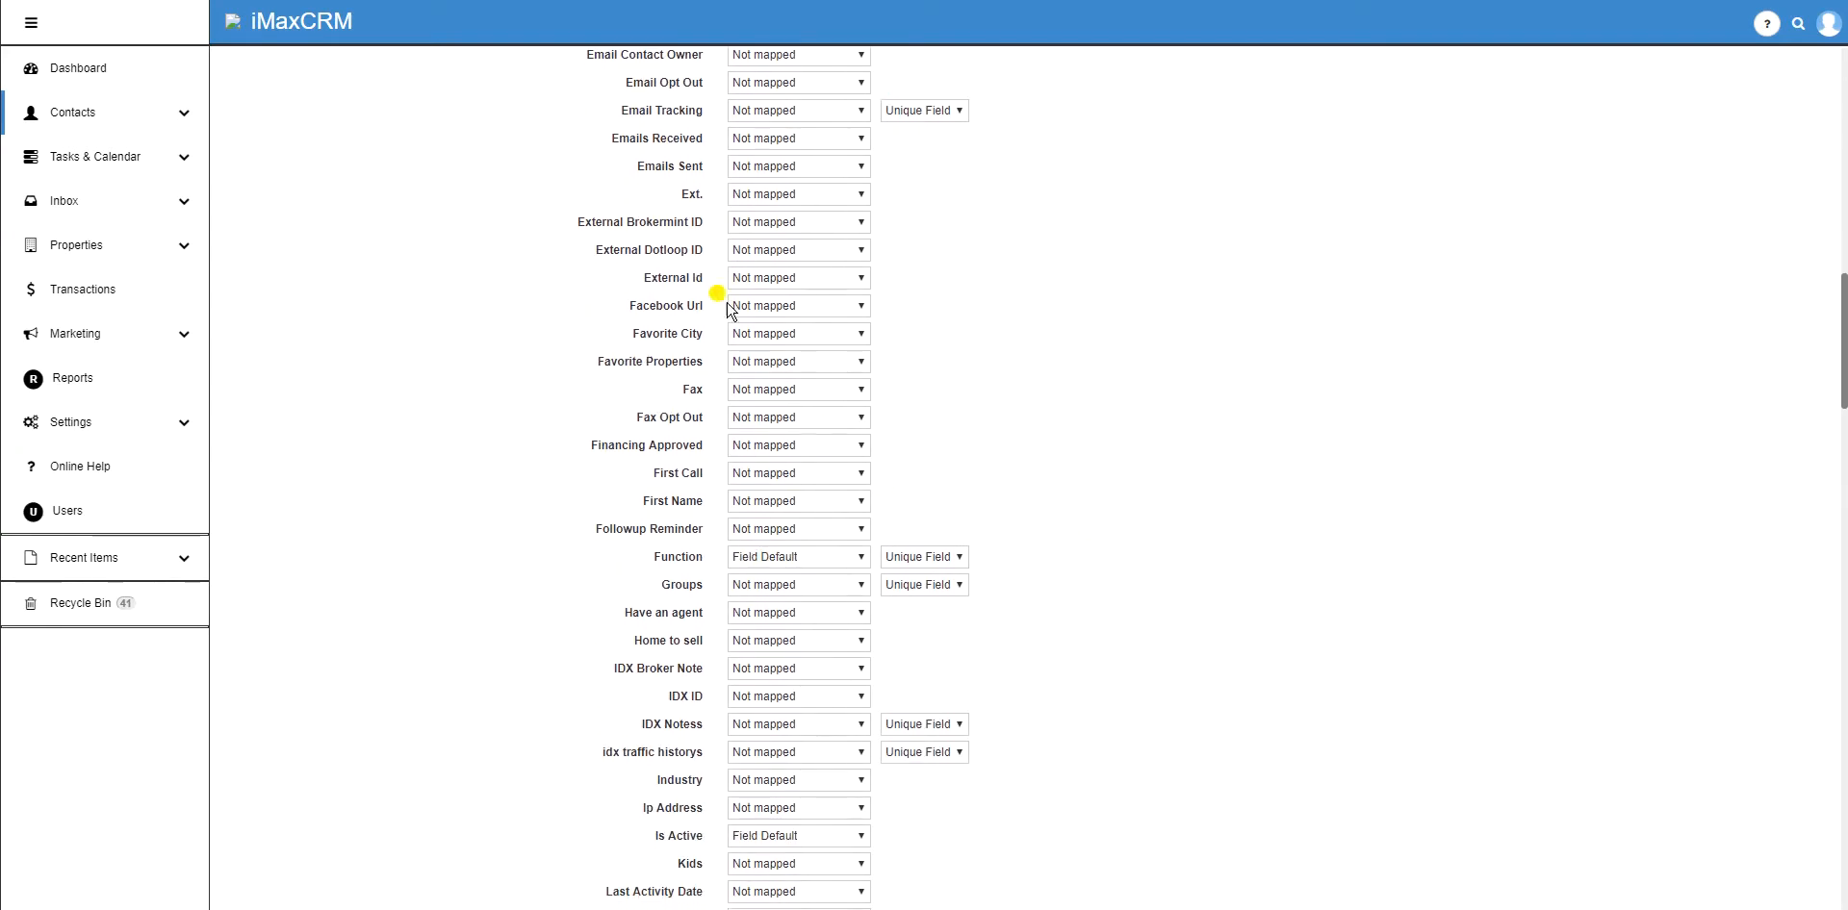
pyautogui.click(789, 500)
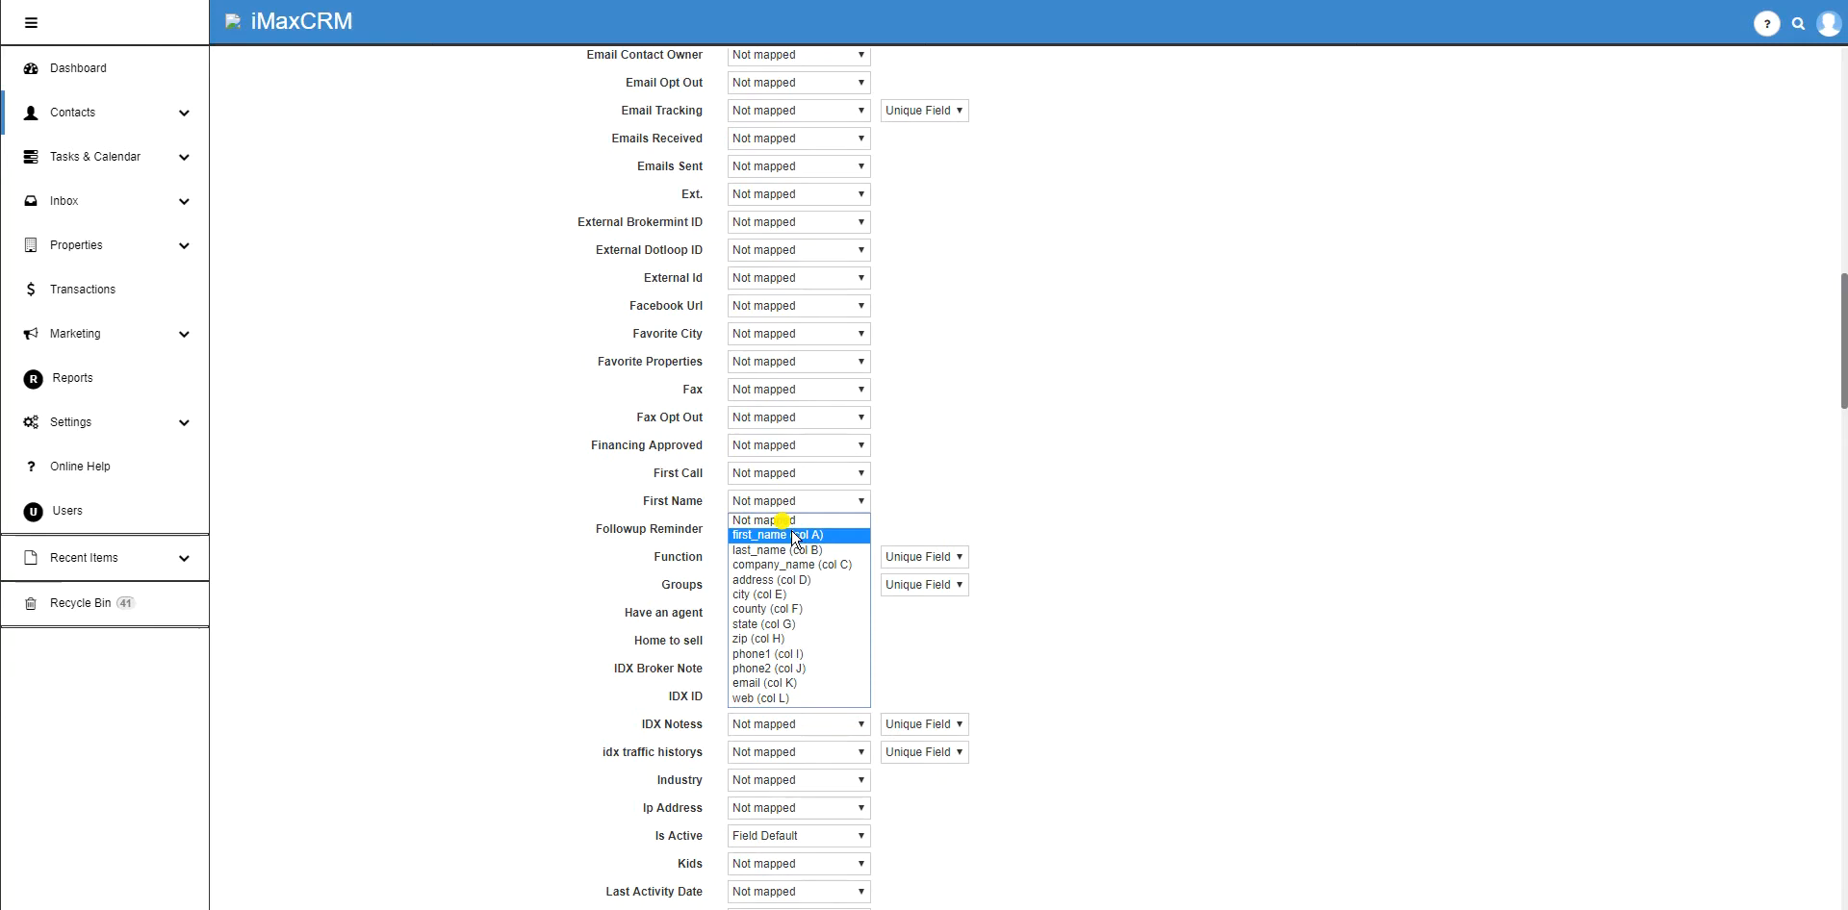
pyautogui.click(793, 536)
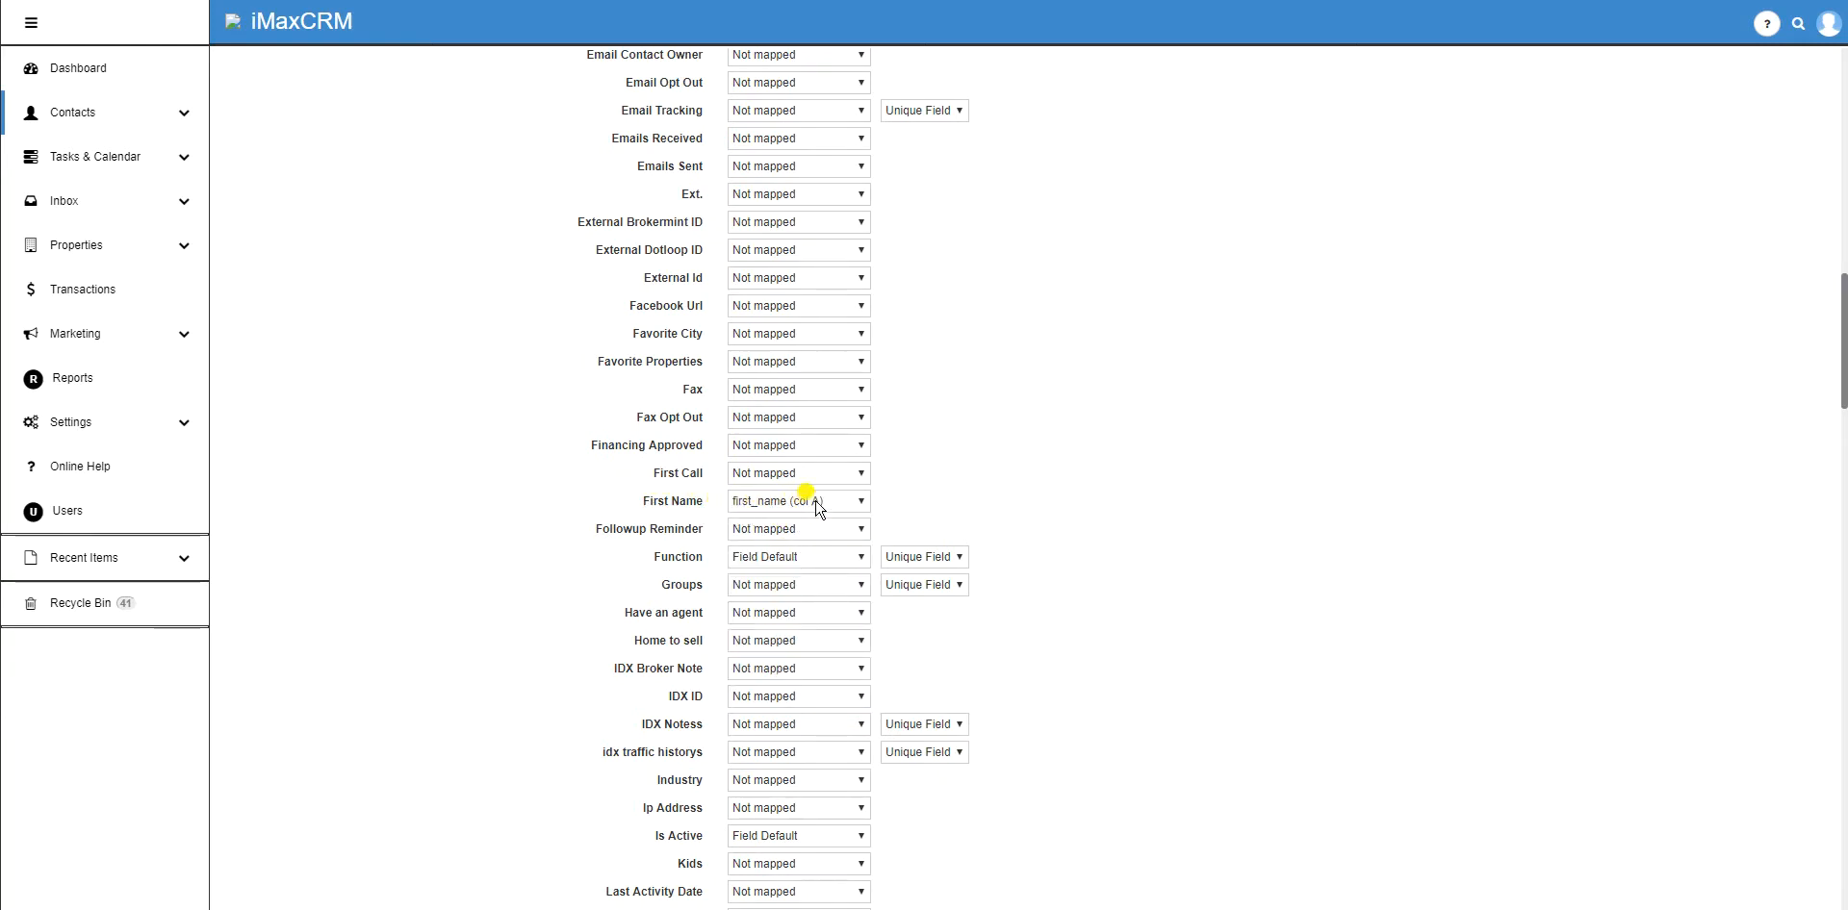
# Step: Map the Last Name contact field to the spreadsheet column last_name (col B)
pyautogui.scroll(1, 997, 473)
pyautogui.scroll(3, 997, 478)
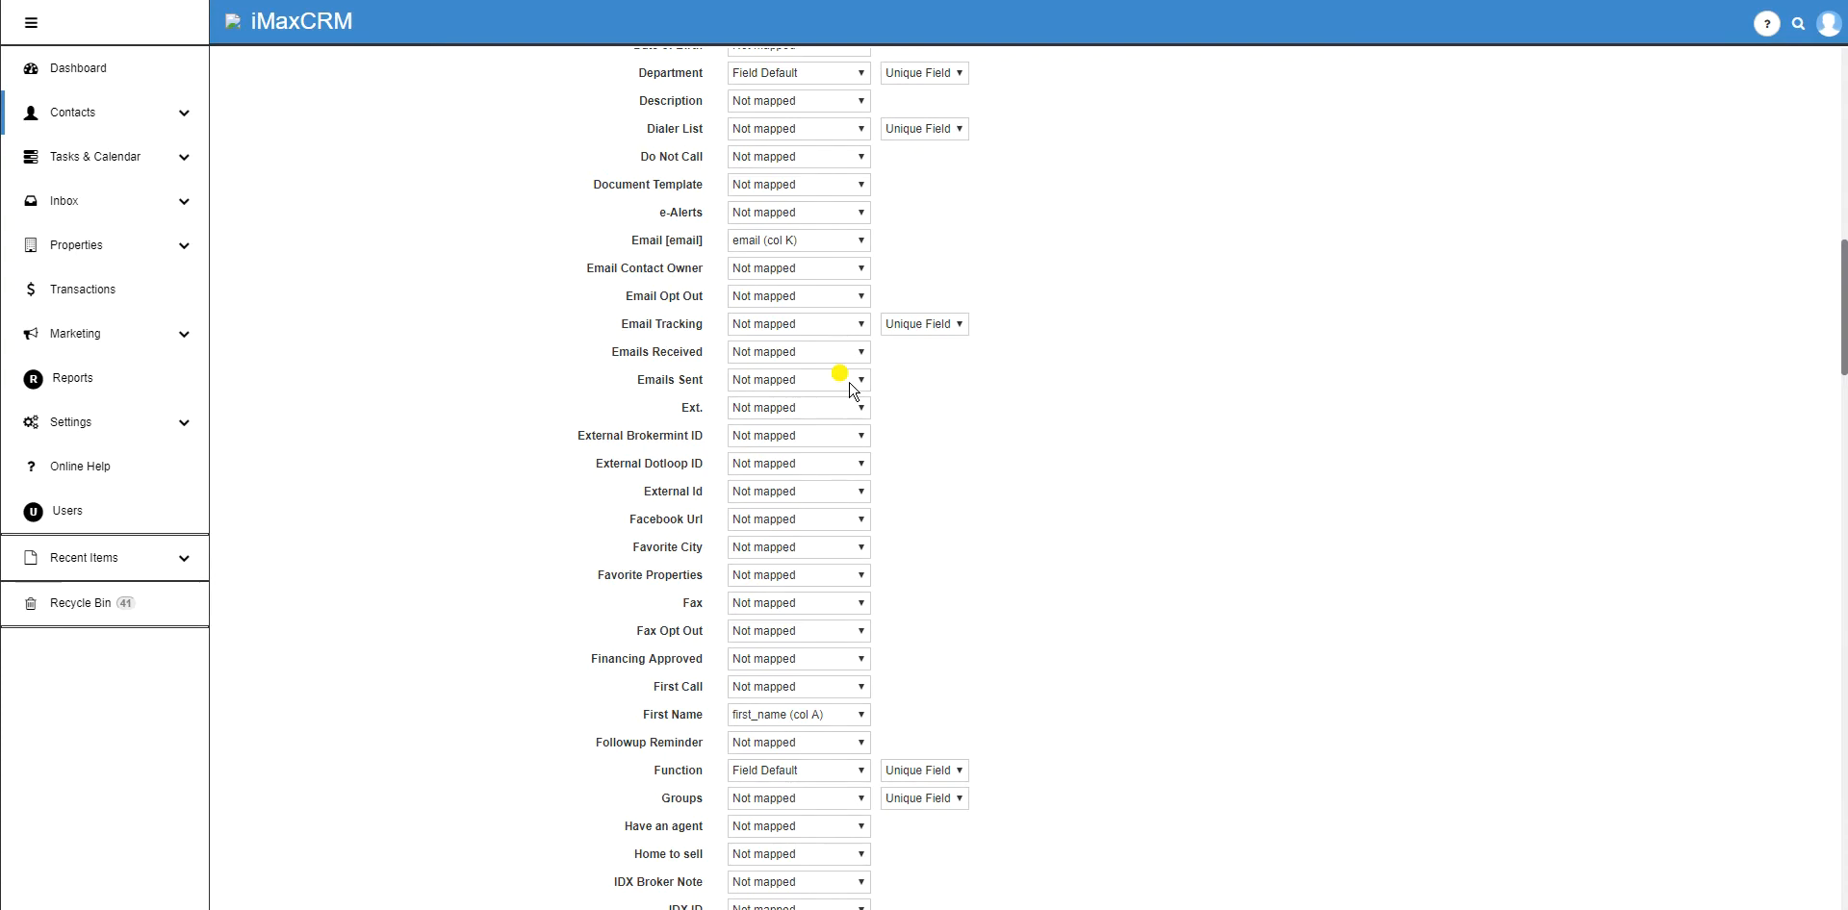
pyautogui.scroll(-2, 851, 387)
pyautogui.scroll(-5, 852, 388)
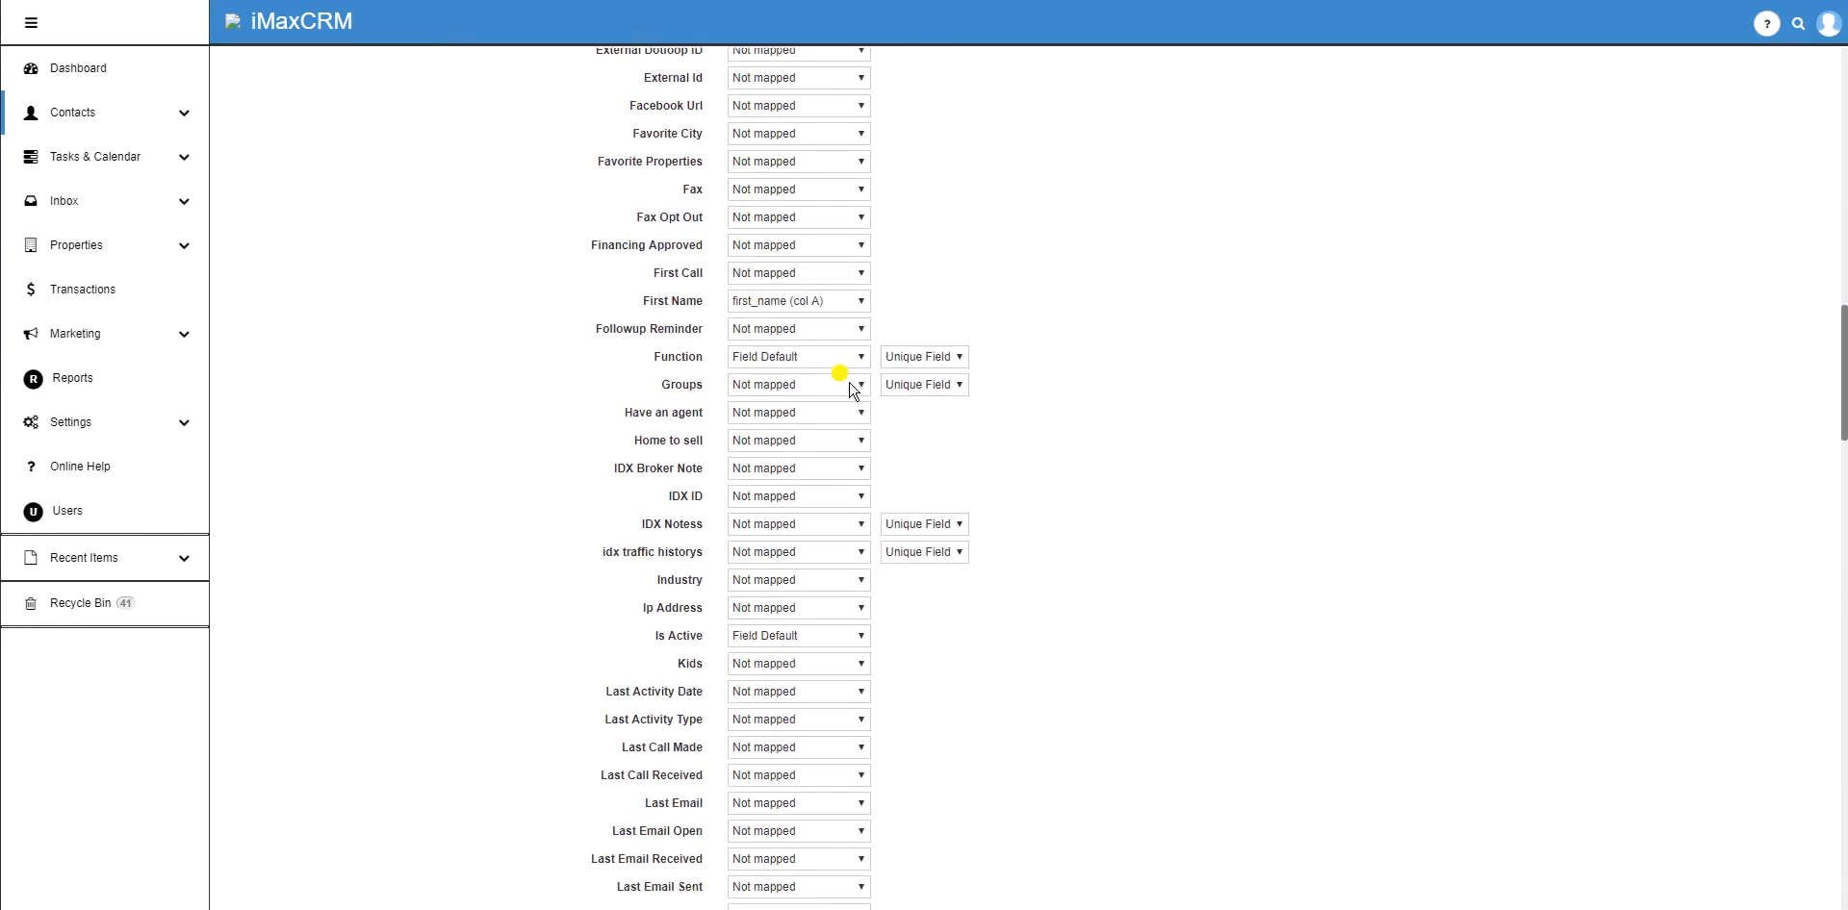
pyautogui.scroll(-2, 852, 388)
pyautogui.scroll(-1, 851, 388)
pyautogui.scroll(-2, 851, 389)
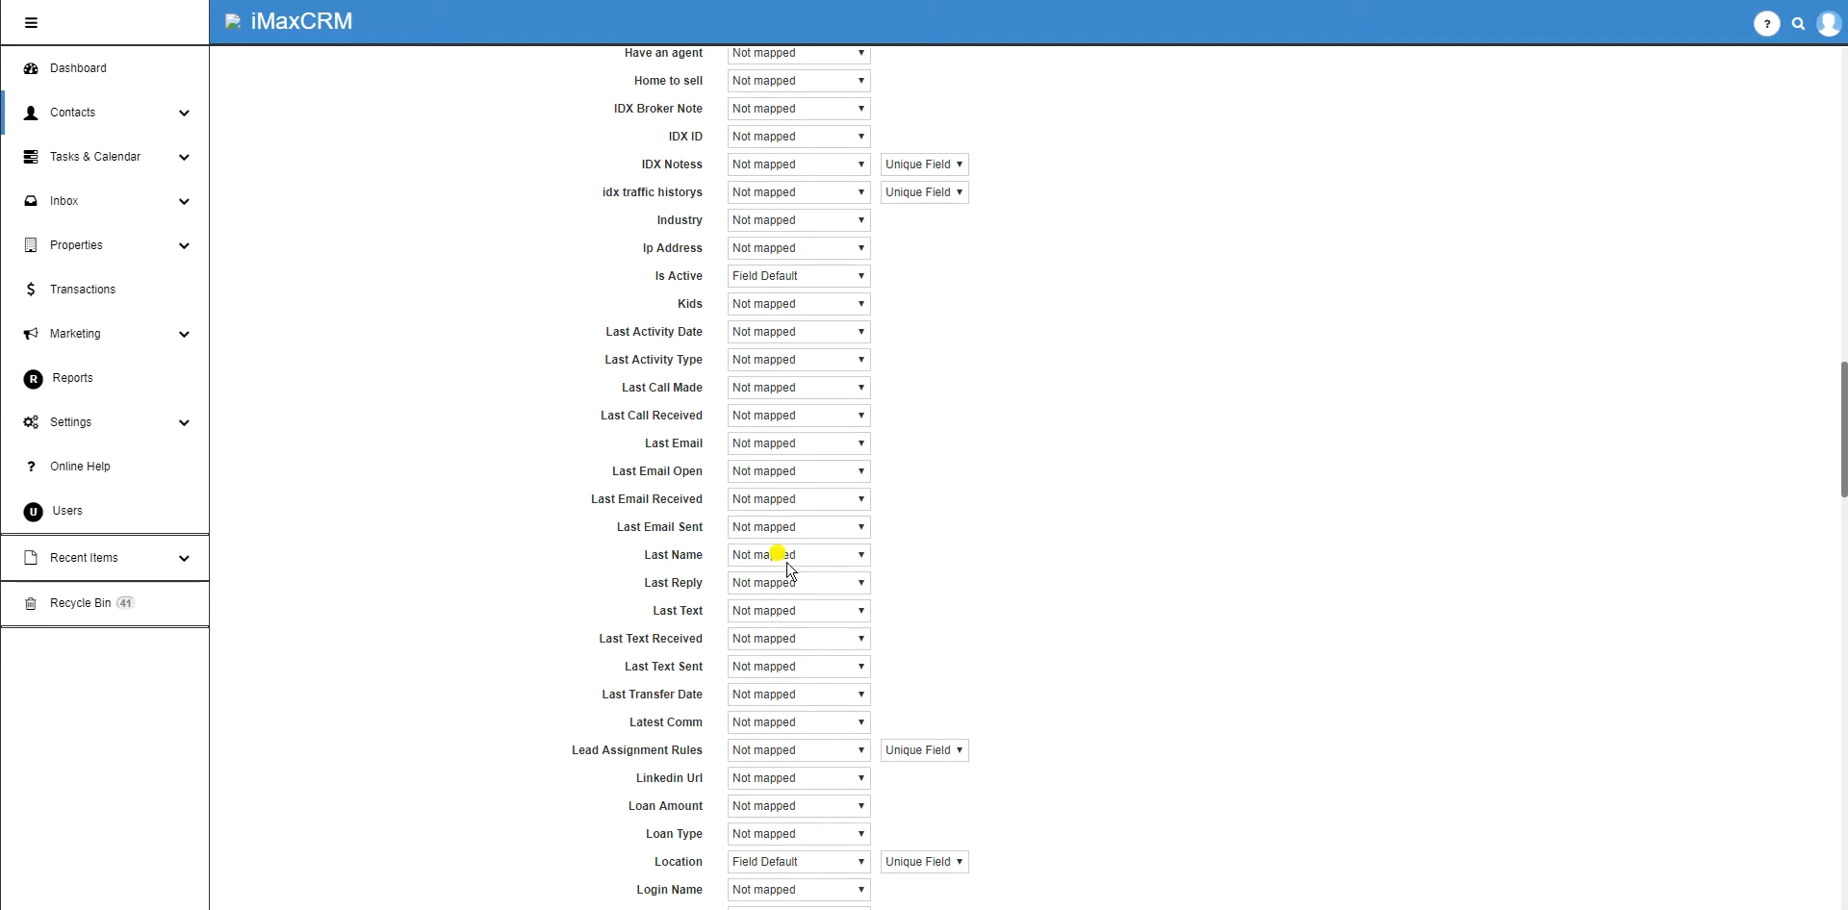
pyautogui.click(758, 554)
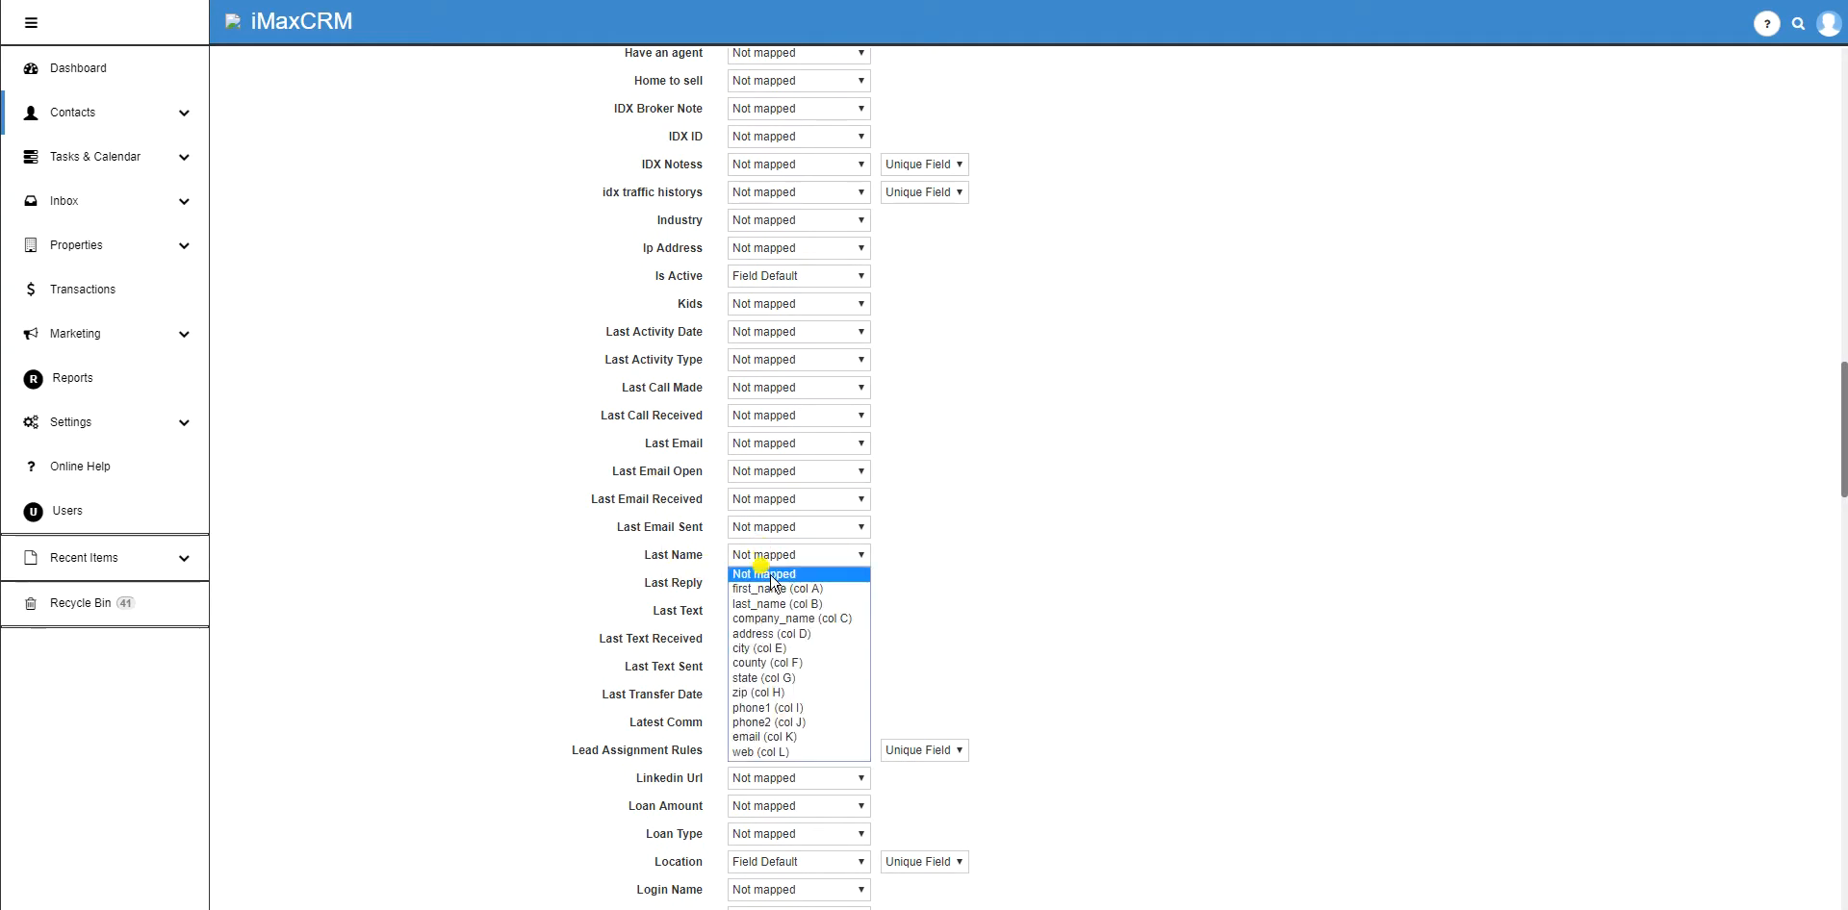
pyautogui.click(776, 604)
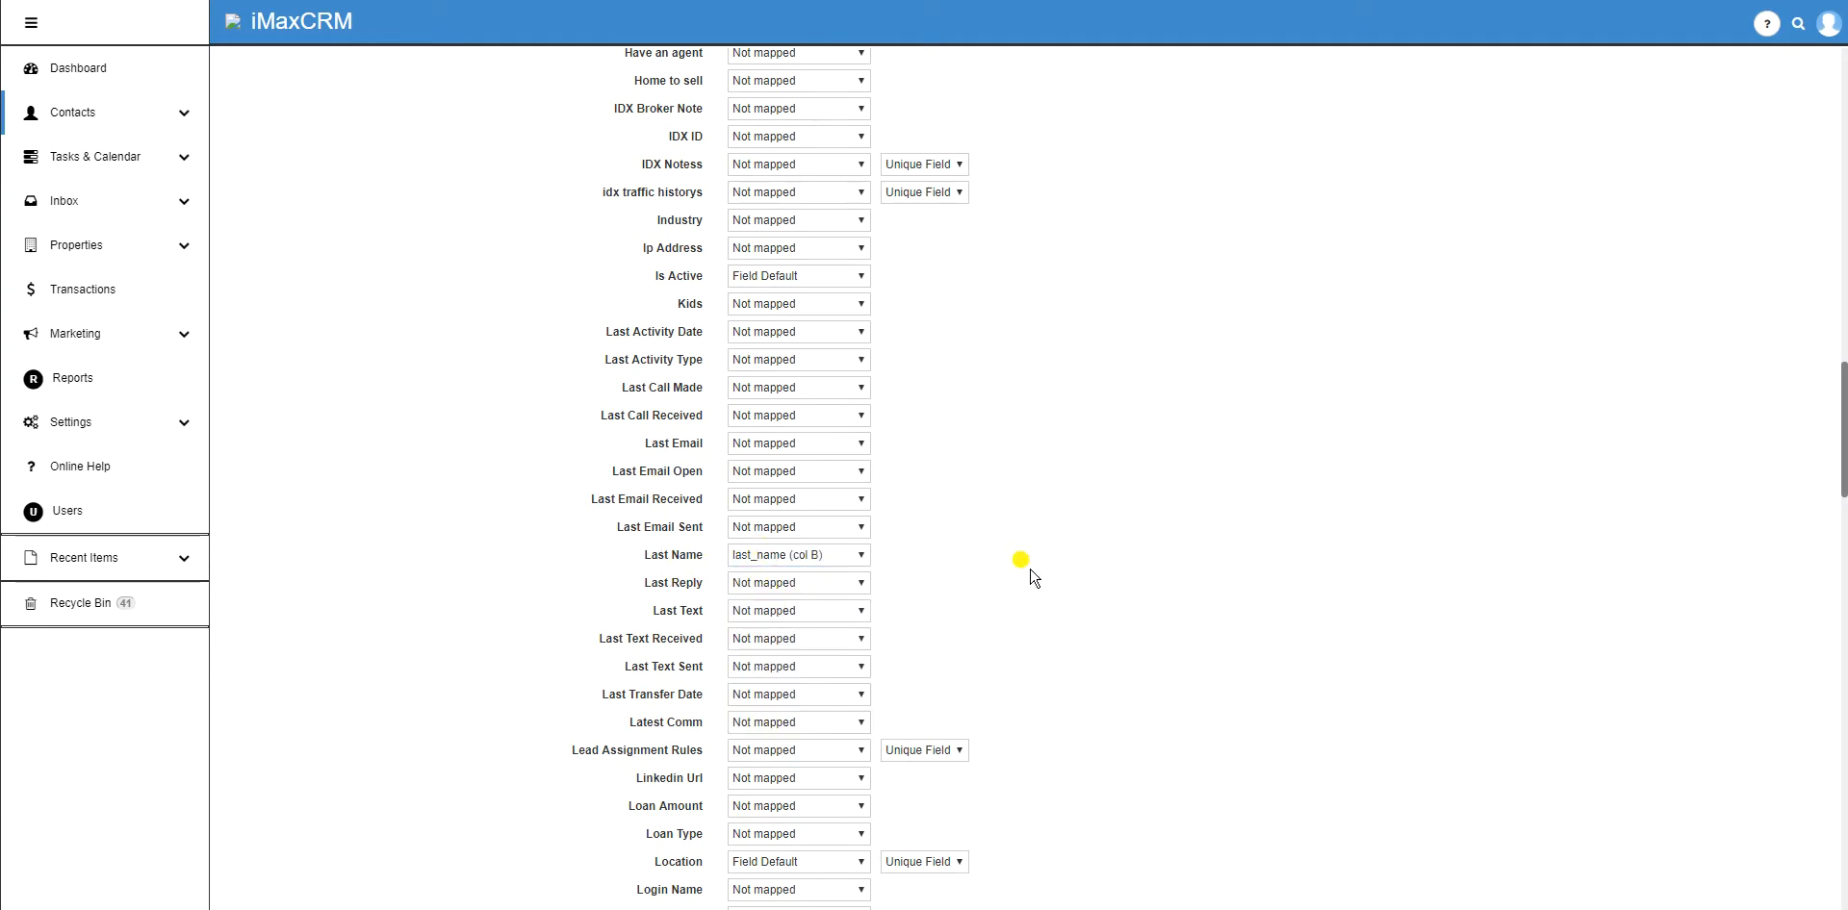
# Step: Set the import mode to Normal and submit the contact import
pyautogui.scroll(-1, 1030, 573)
pyautogui.scroll(-10, 1031, 574)
pyautogui.scroll(-12, 1032, 576)
pyautogui.scroll(-8, 1031, 575)
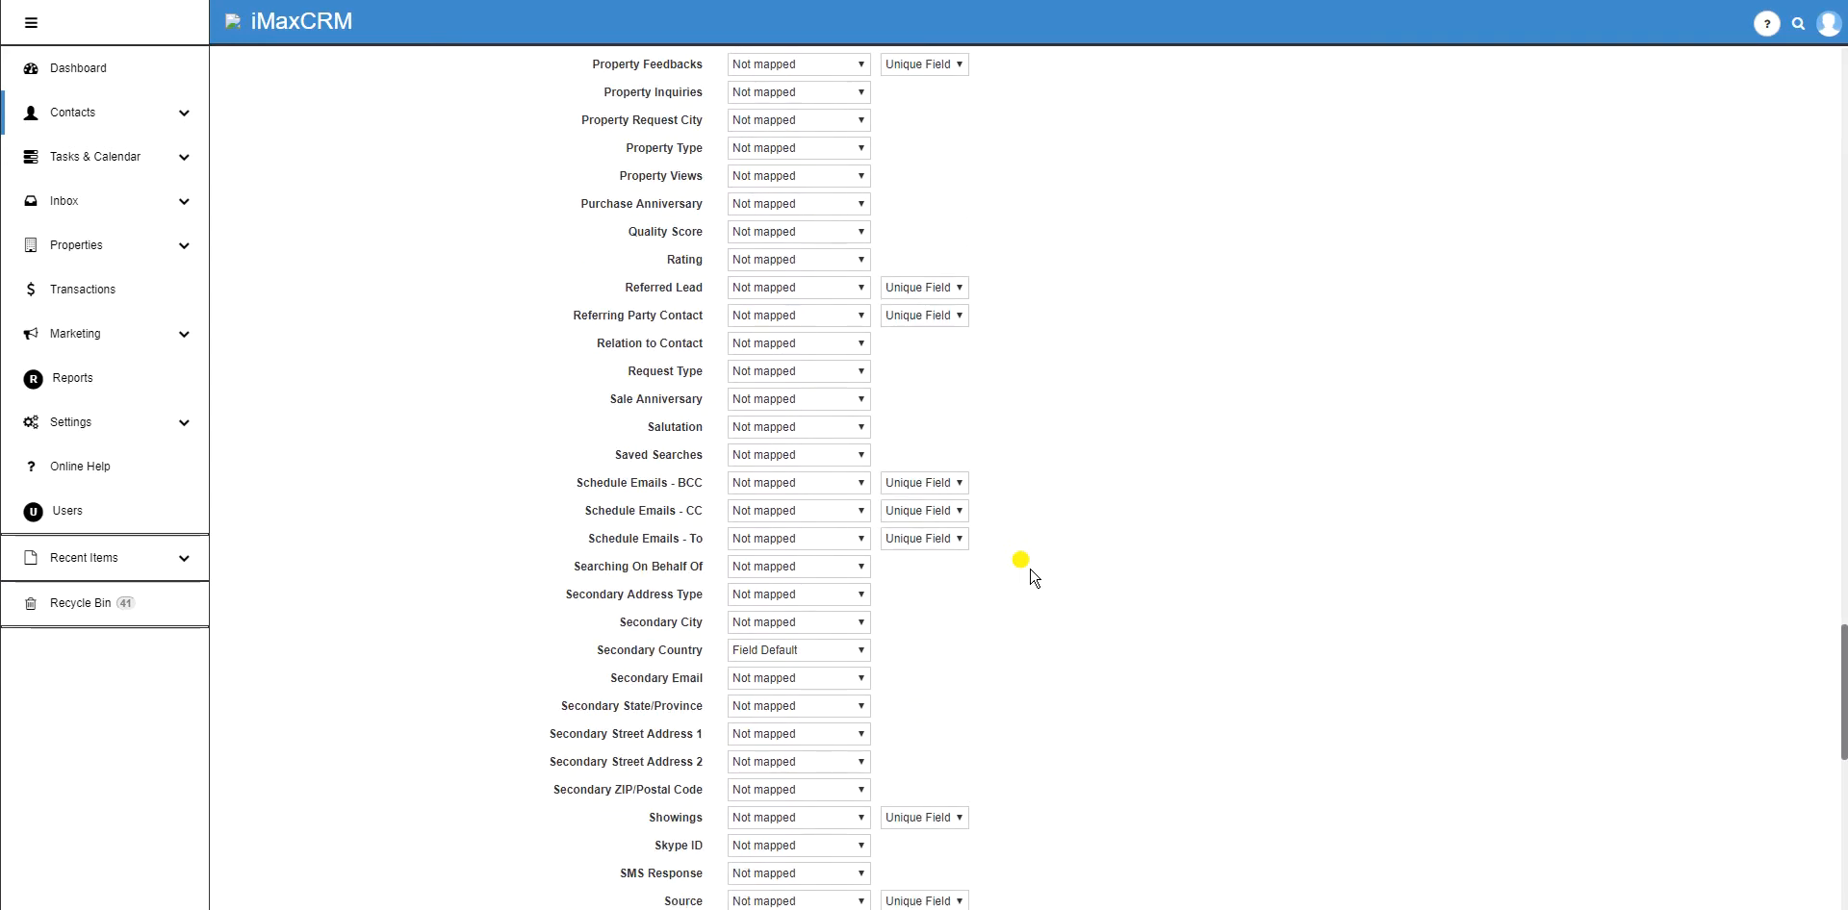
pyautogui.scroll(-13, 1031, 575)
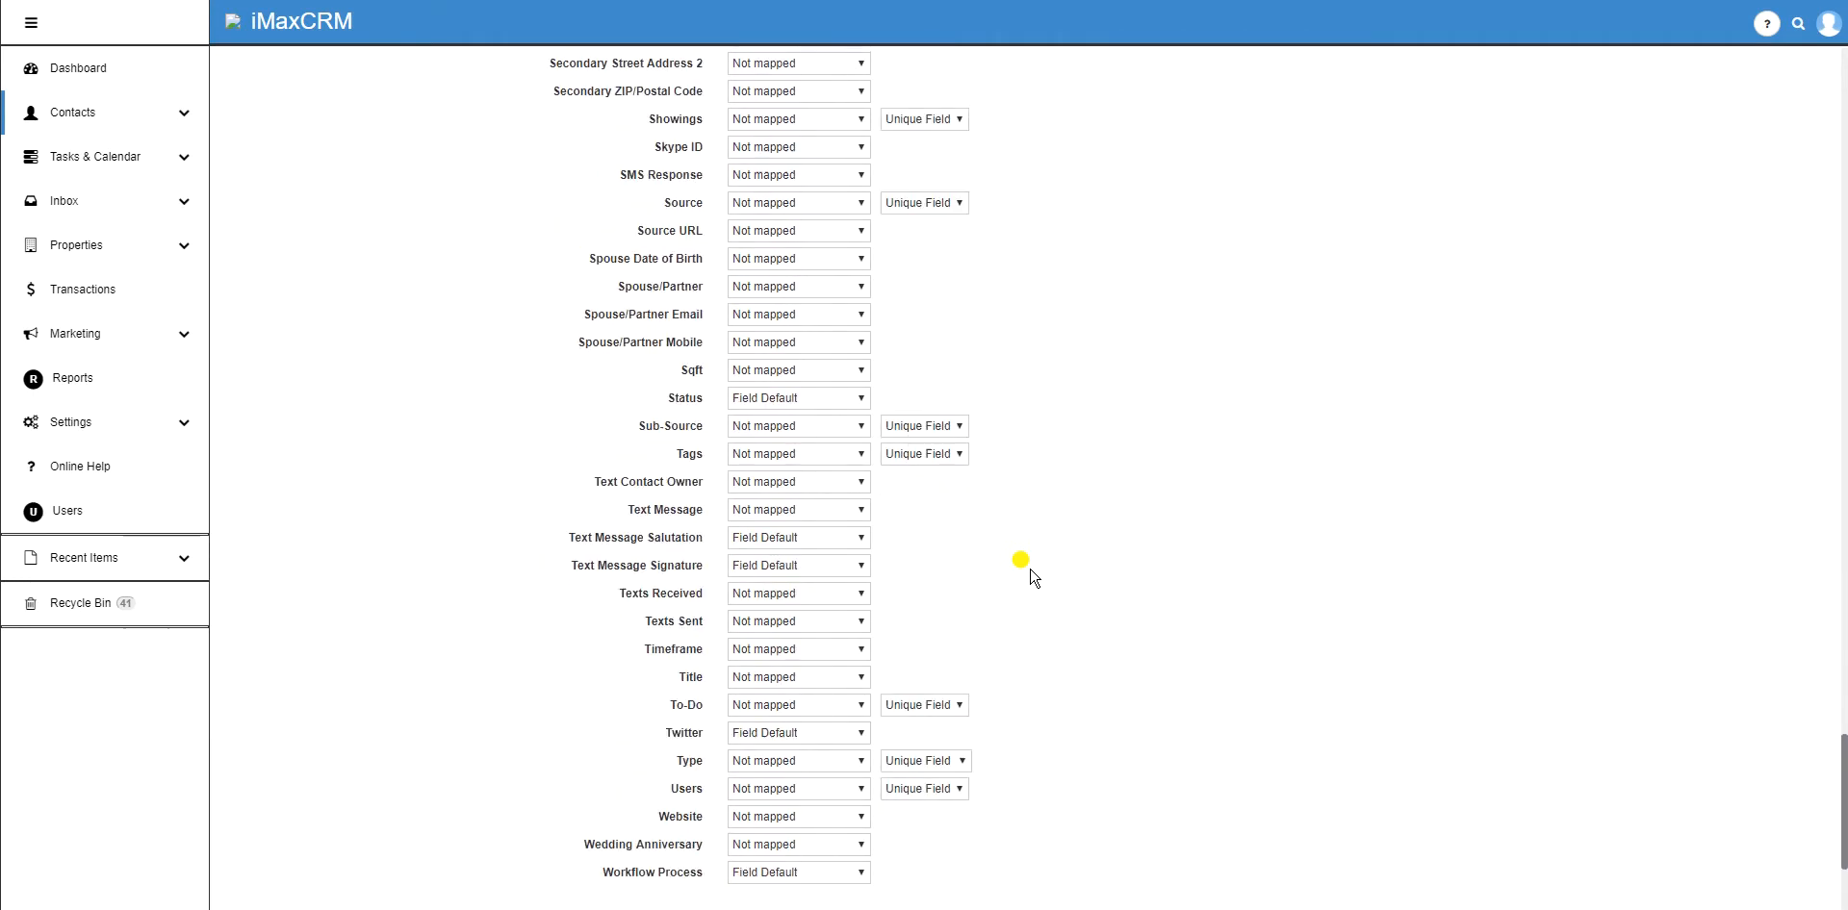
pyautogui.scroll(-5, 1032, 576)
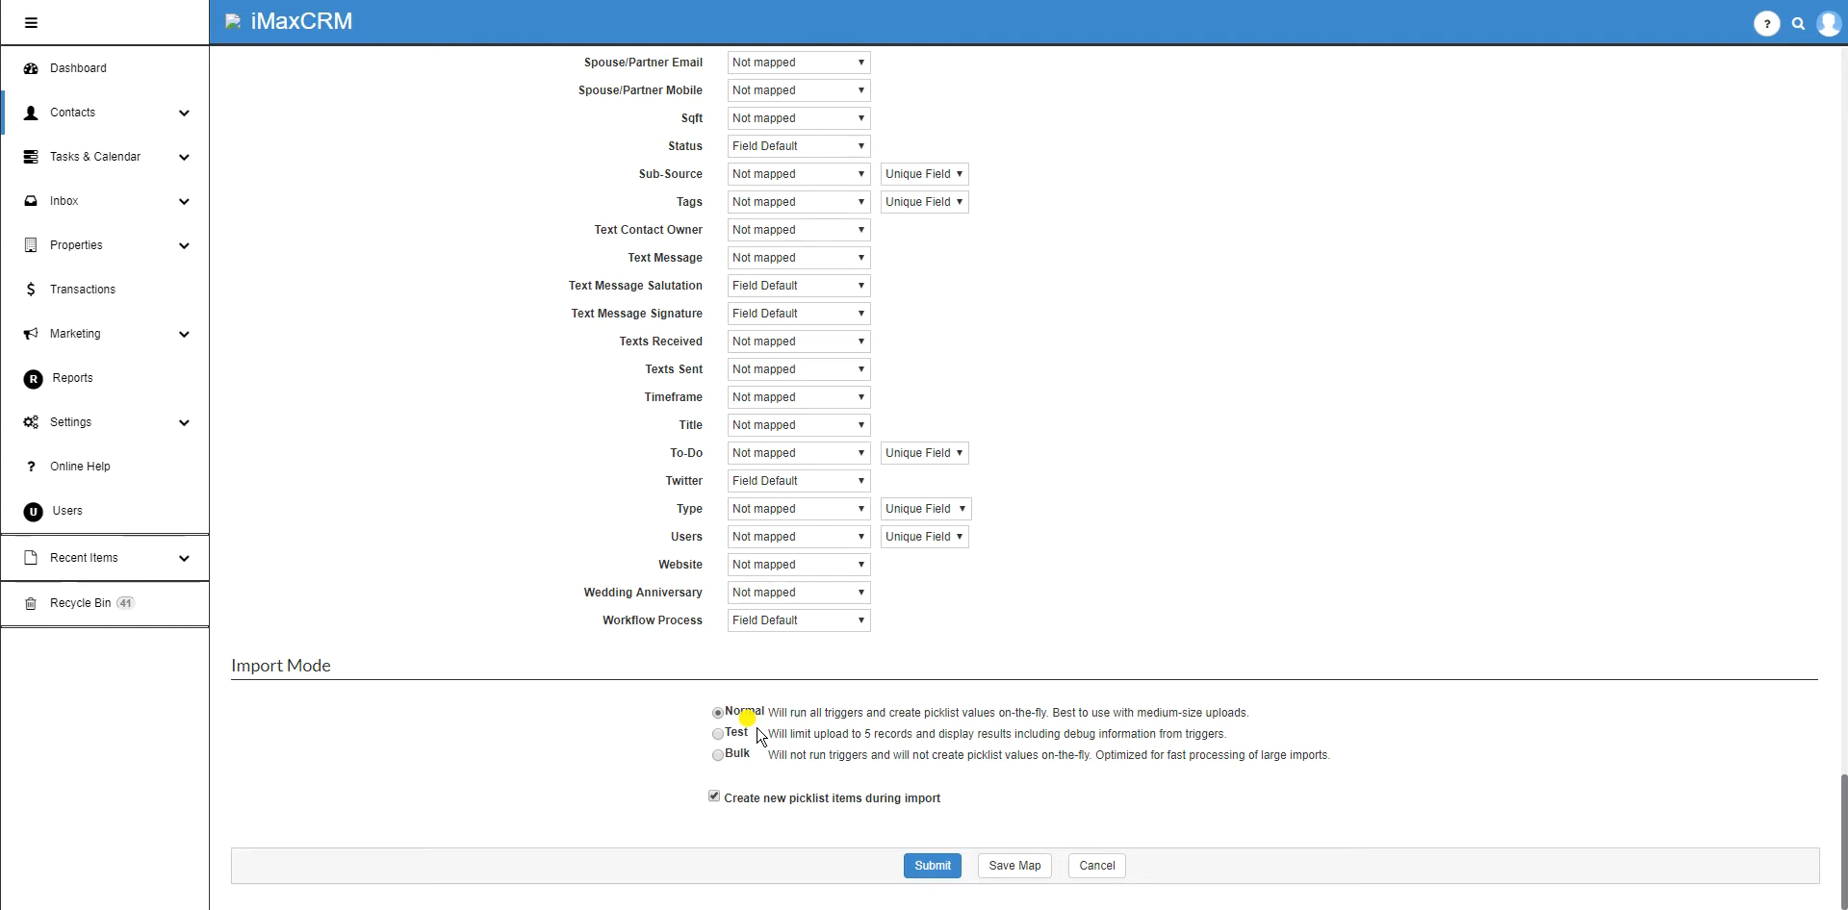
pyautogui.click(736, 733)
pyautogui.click(718, 712)
pyautogui.click(954, 871)
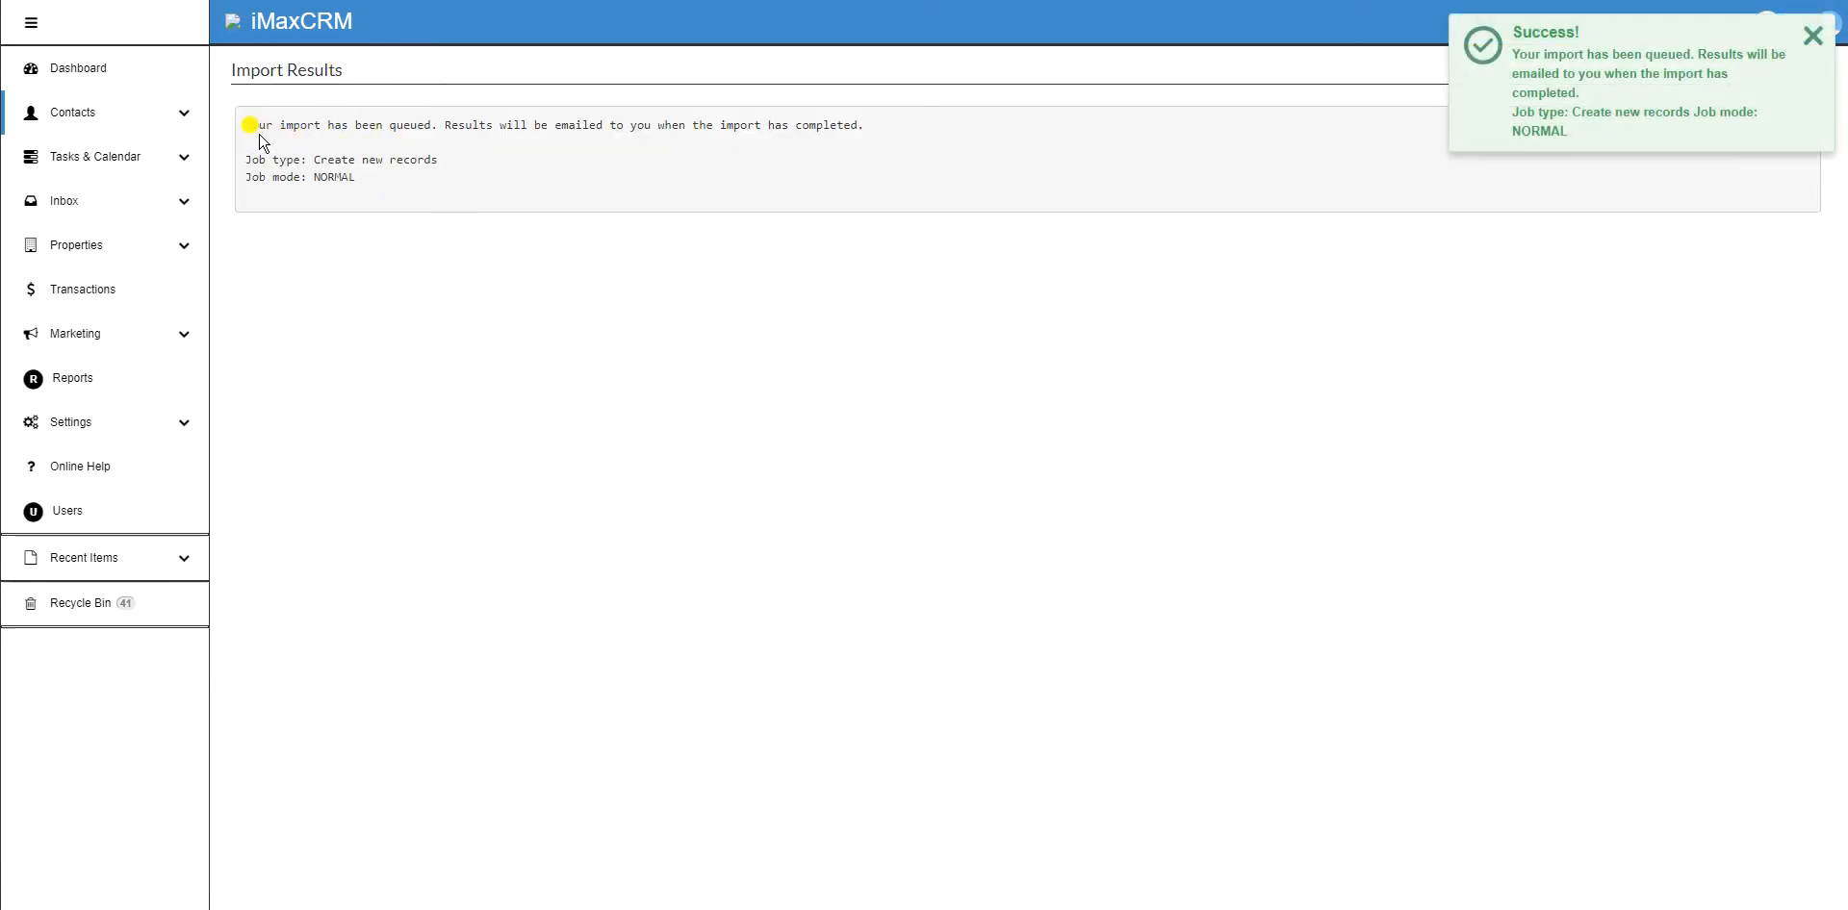
# Step: Read the import results message and look through the newly imported records in the Contacts list
pyautogui.moveTo(246, 125); pyautogui.dragTo(644, 126)
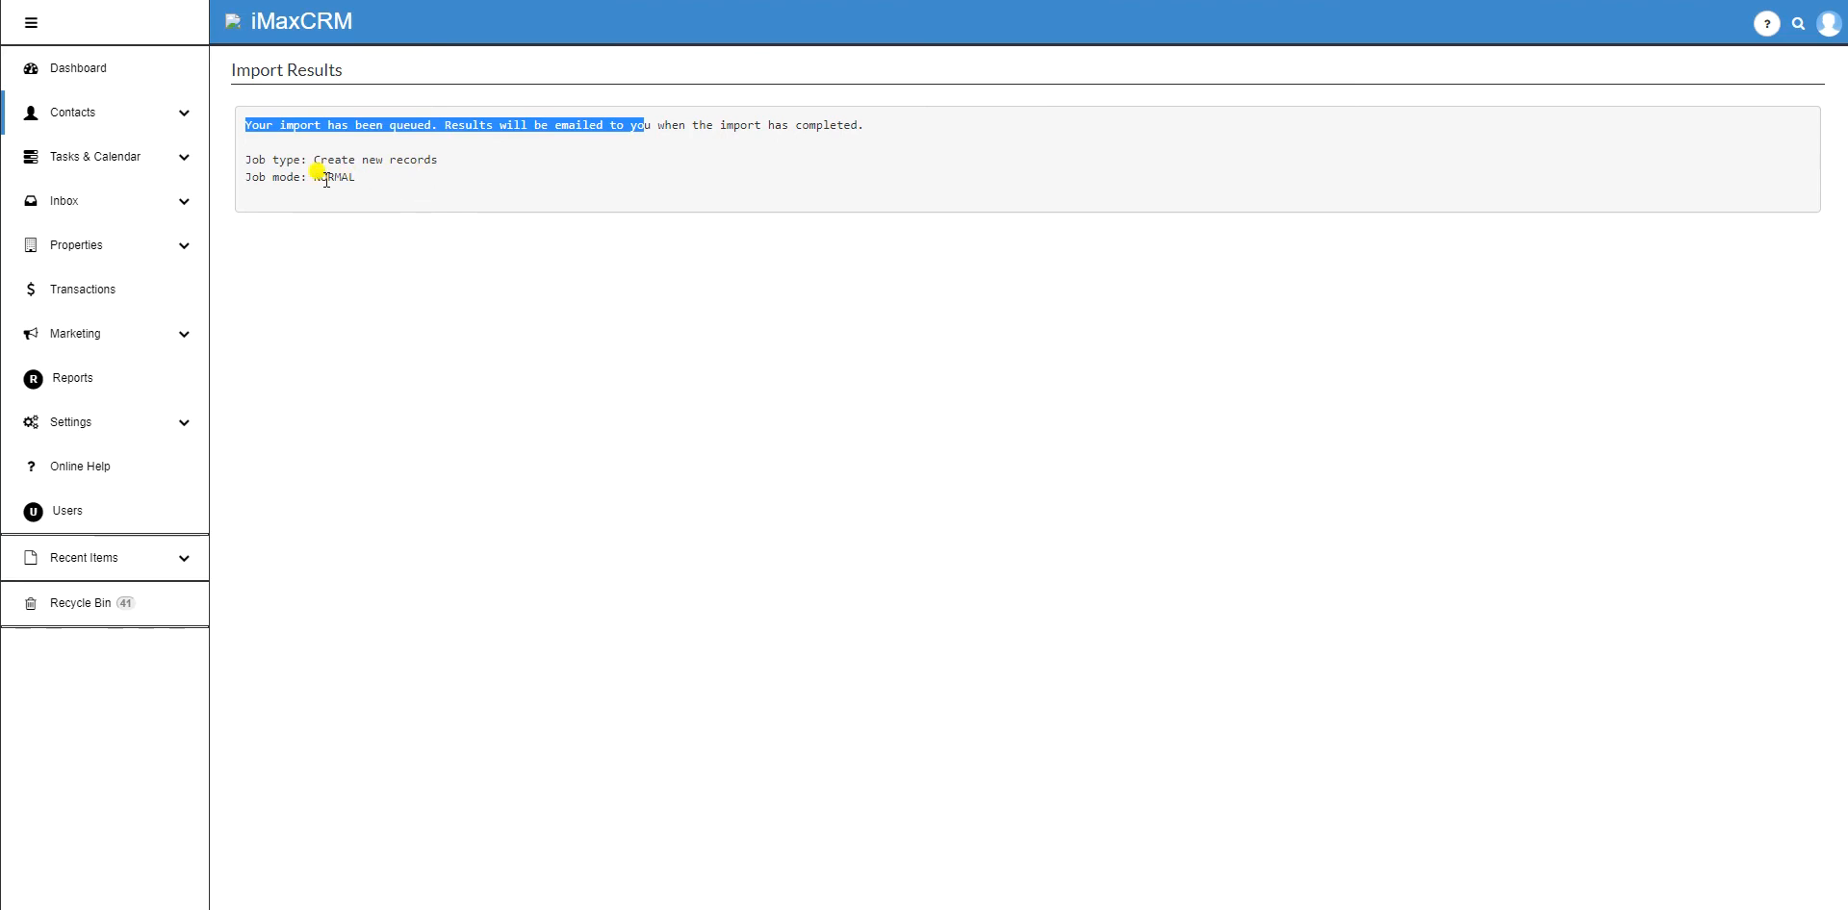
pyautogui.click(140, 130)
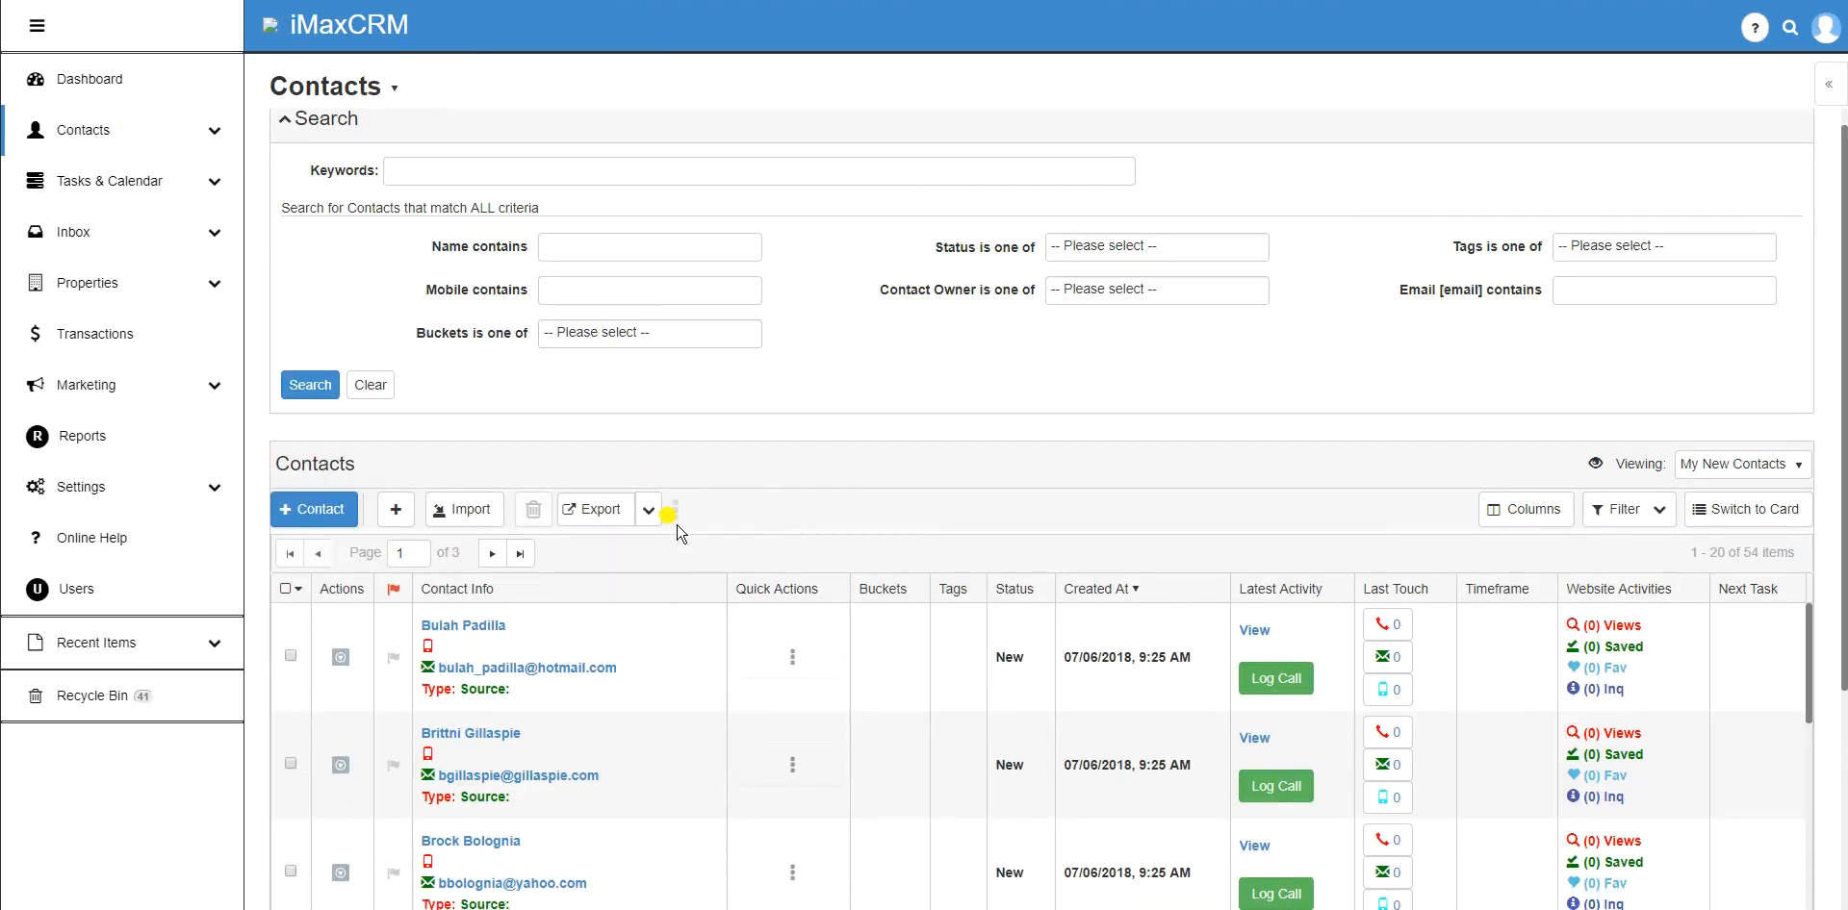
pyautogui.scroll(-1, 674, 519)
pyautogui.scroll(1, 679, 533)
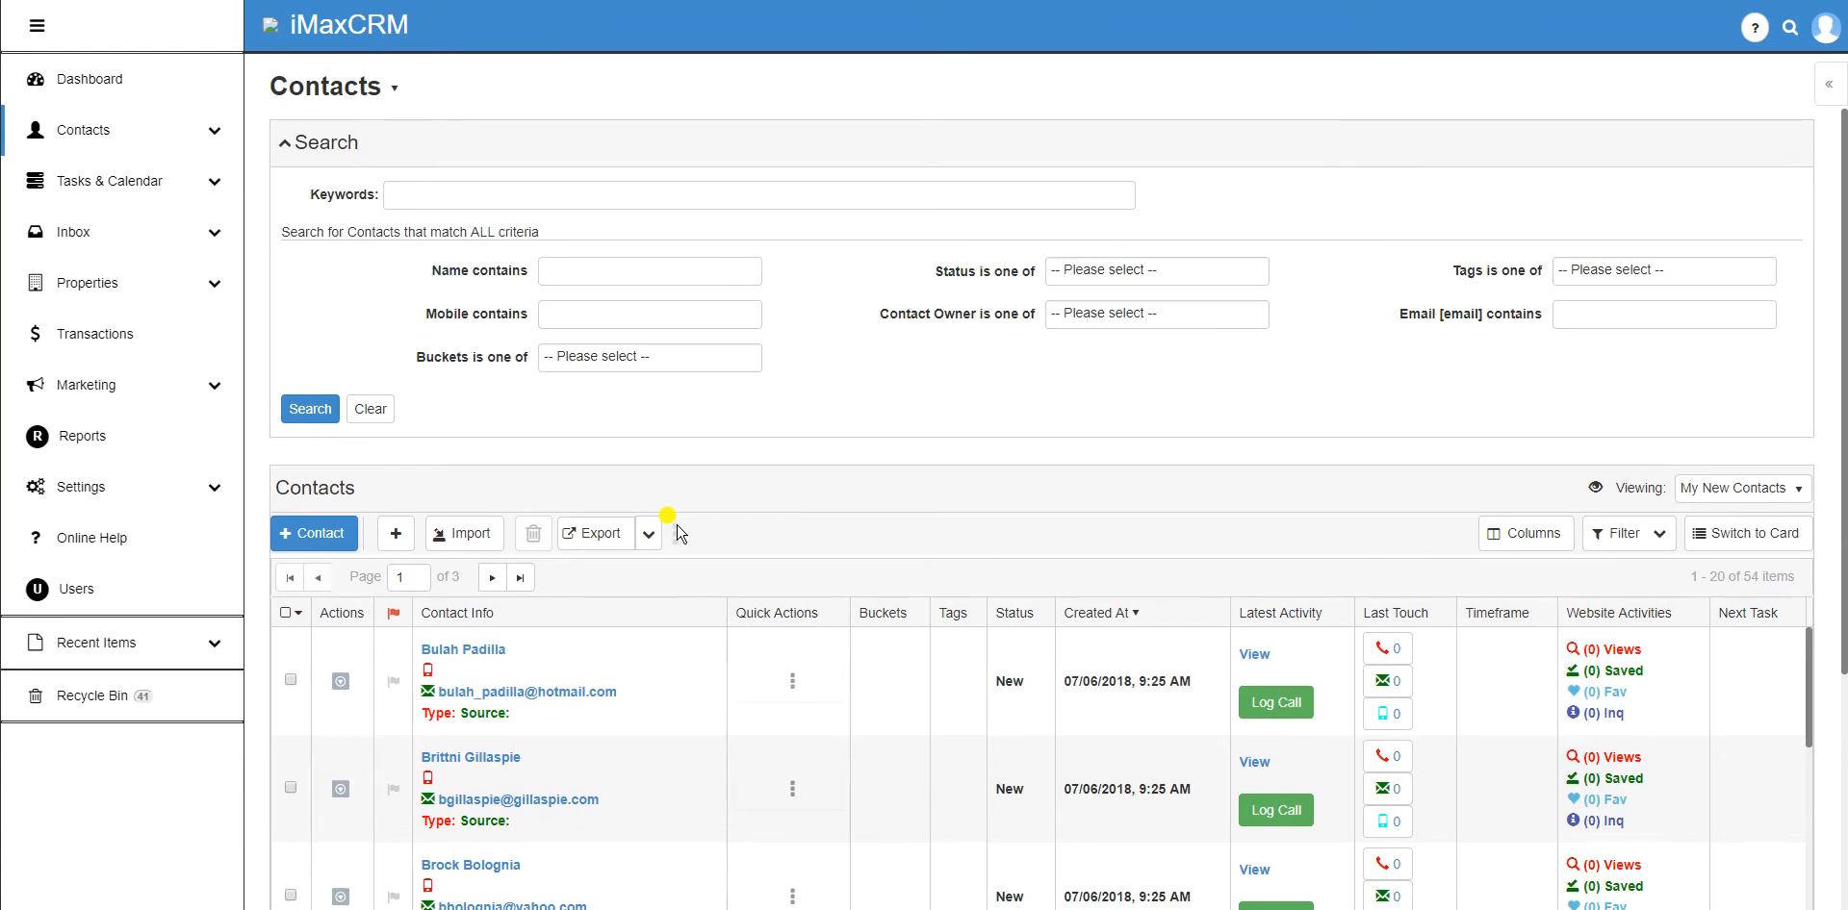
pyautogui.scroll(-2, 674, 524)
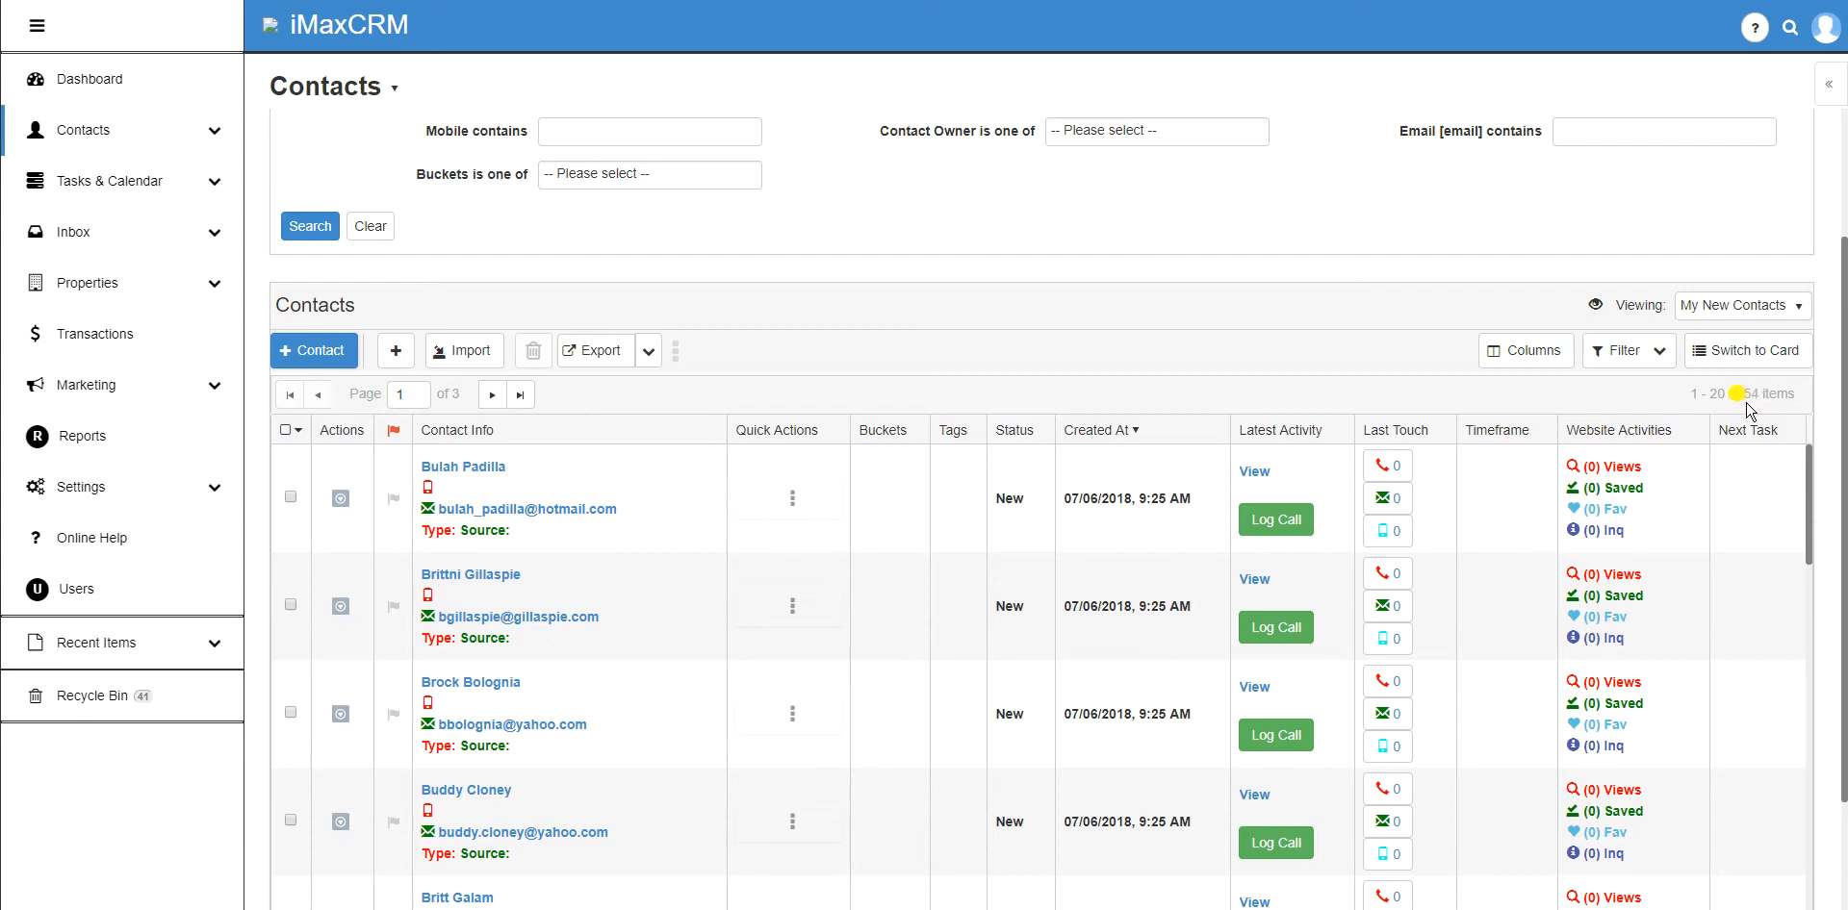
pyautogui.scroll(-2, 674, 616)
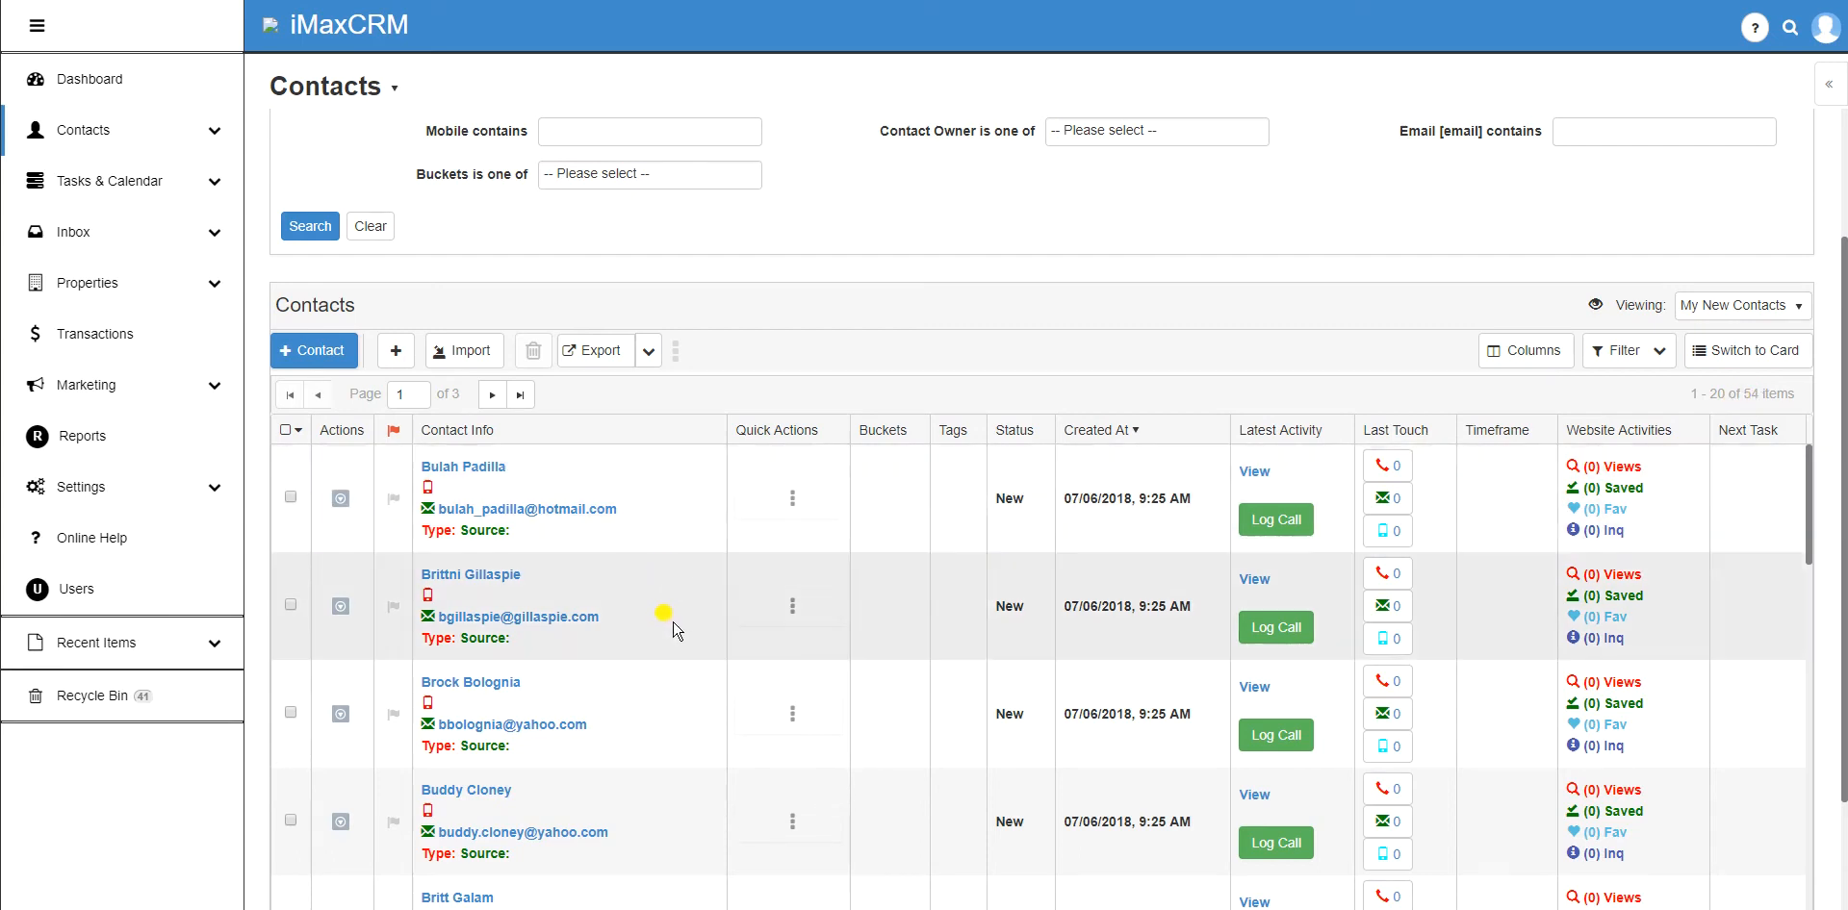
pyautogui.scroll(-1, 677, 635)
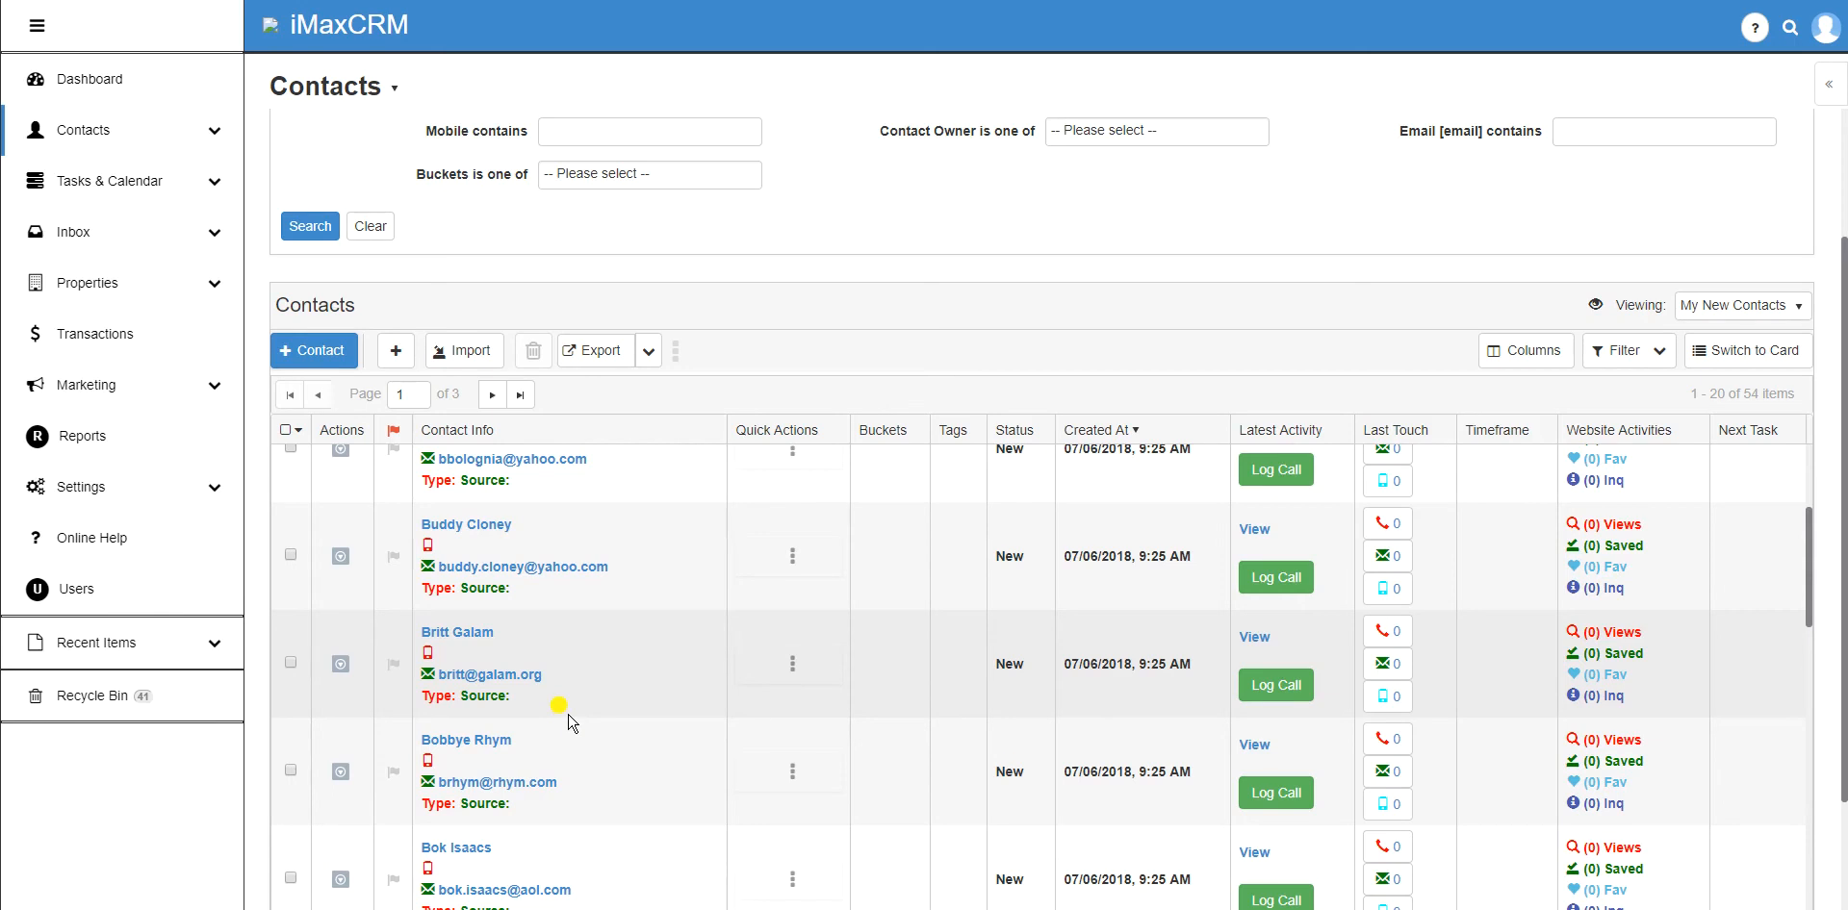
pyautogui.scroll(4, 569, 724)
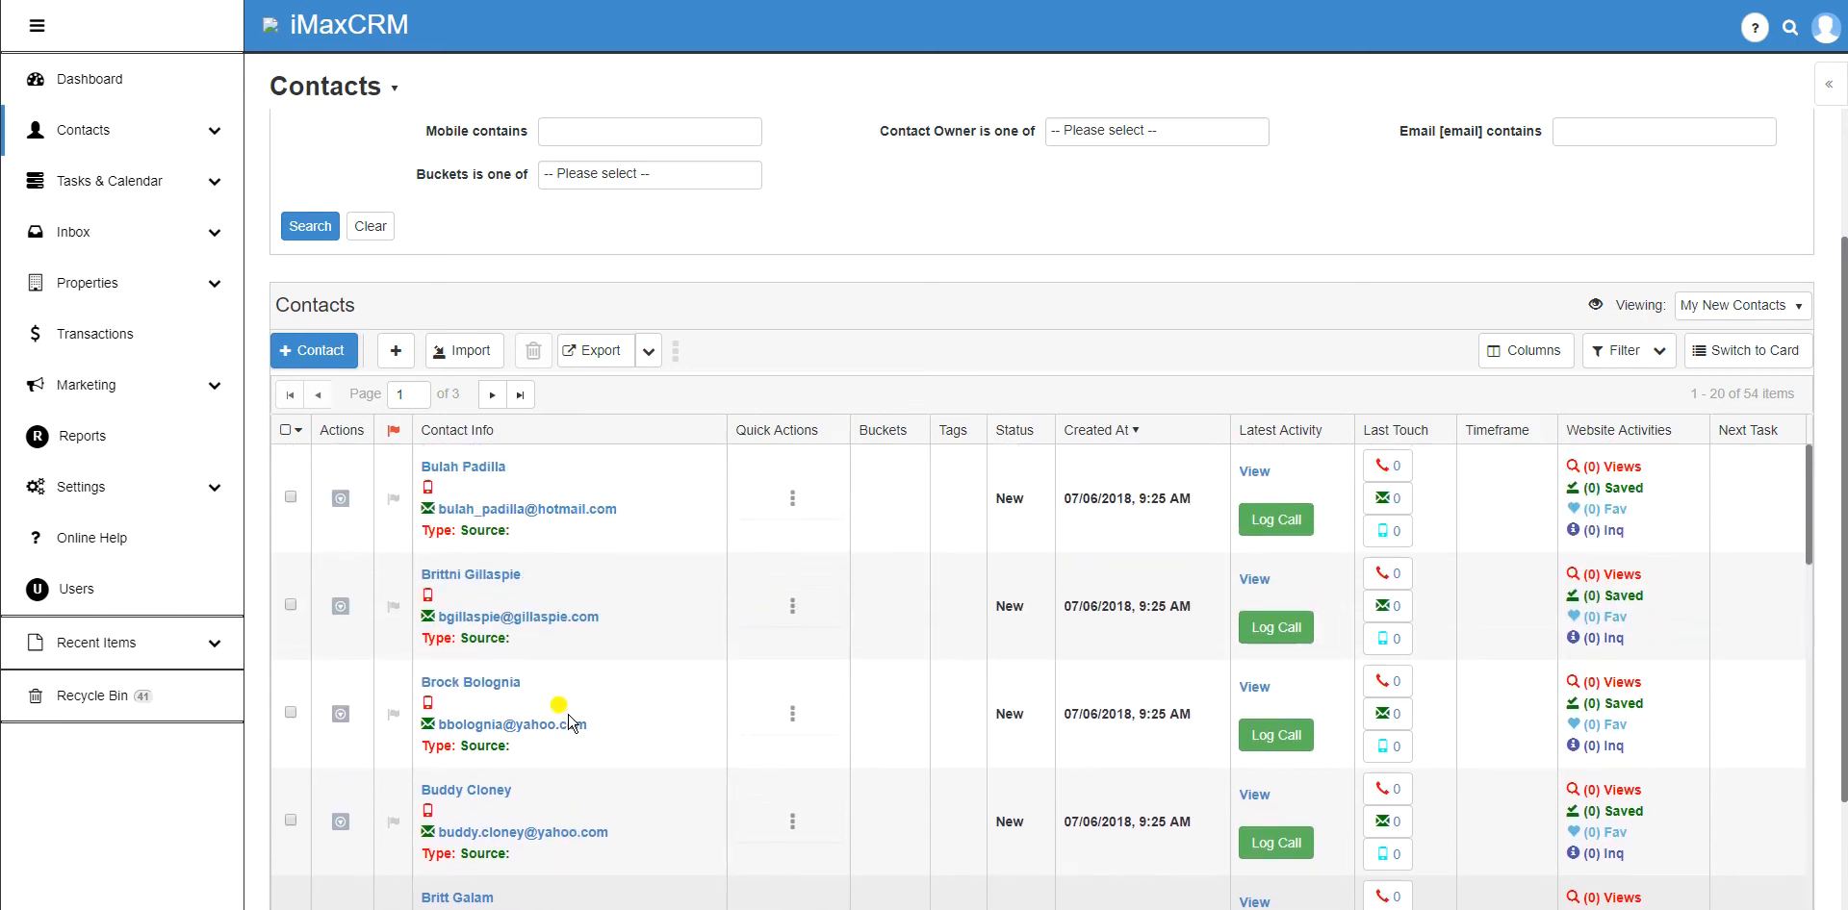
# Step: Reload the Contacts list and check the total number of contacts imported so far
pyautogui.click(132, 137)
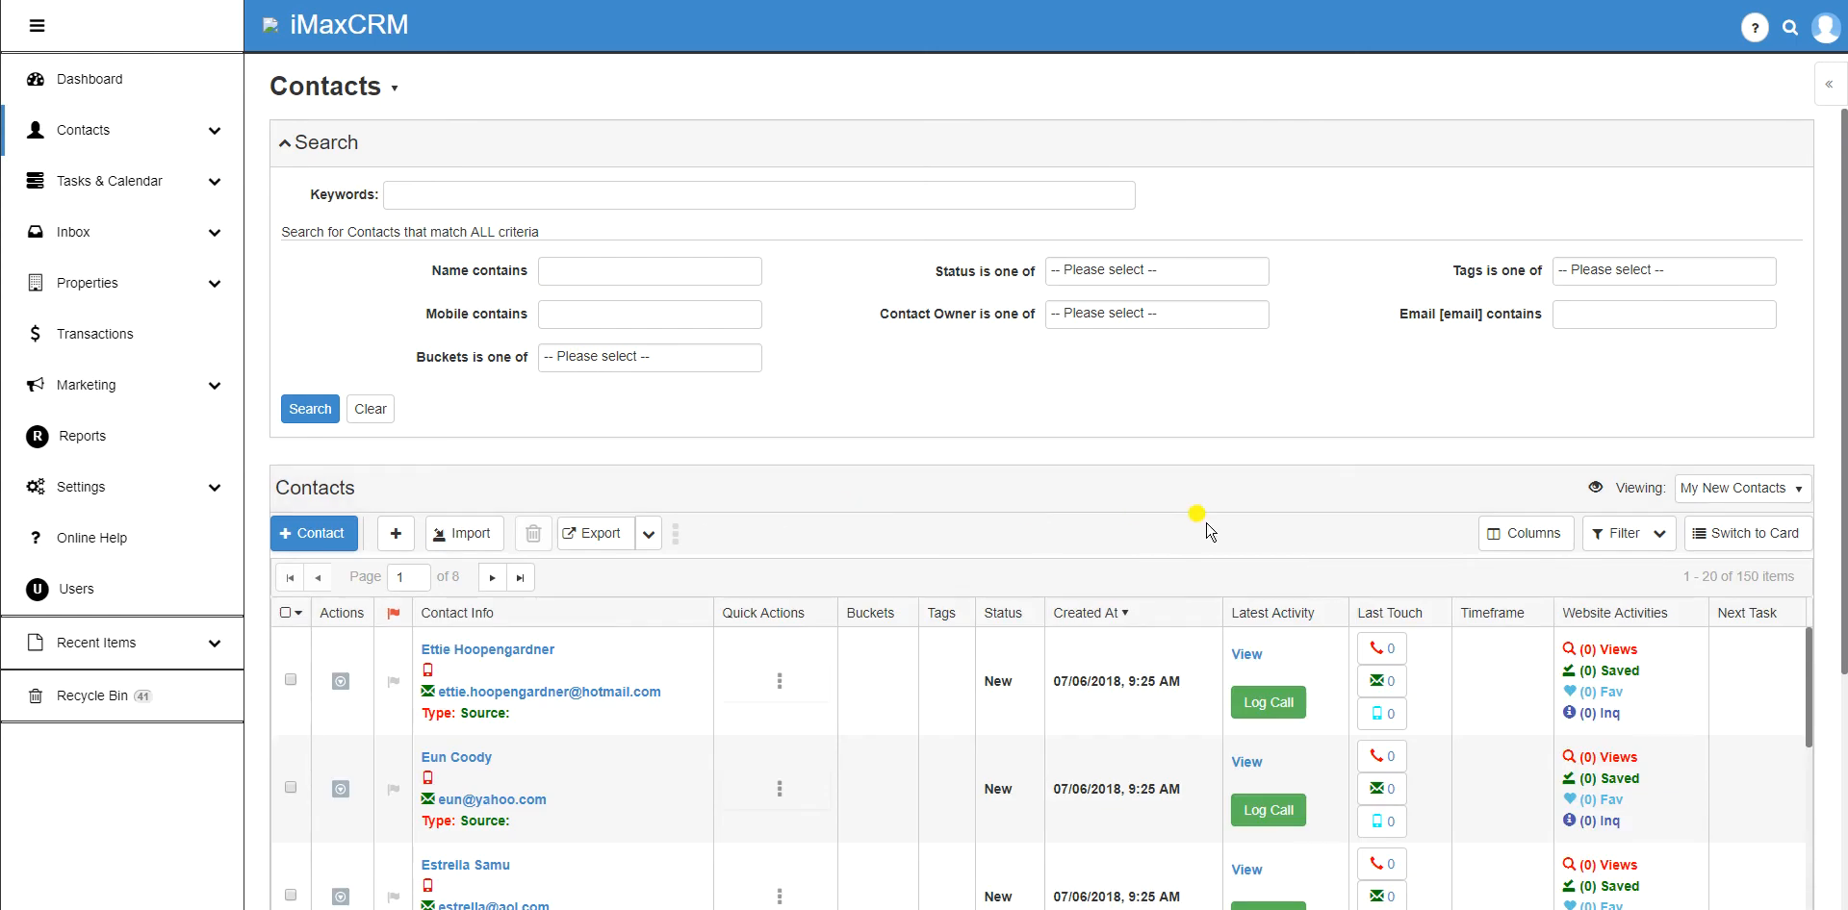
pyautogui.doubleClick(1749, 576)
pyautogui.scroll(-2, 698, 567)
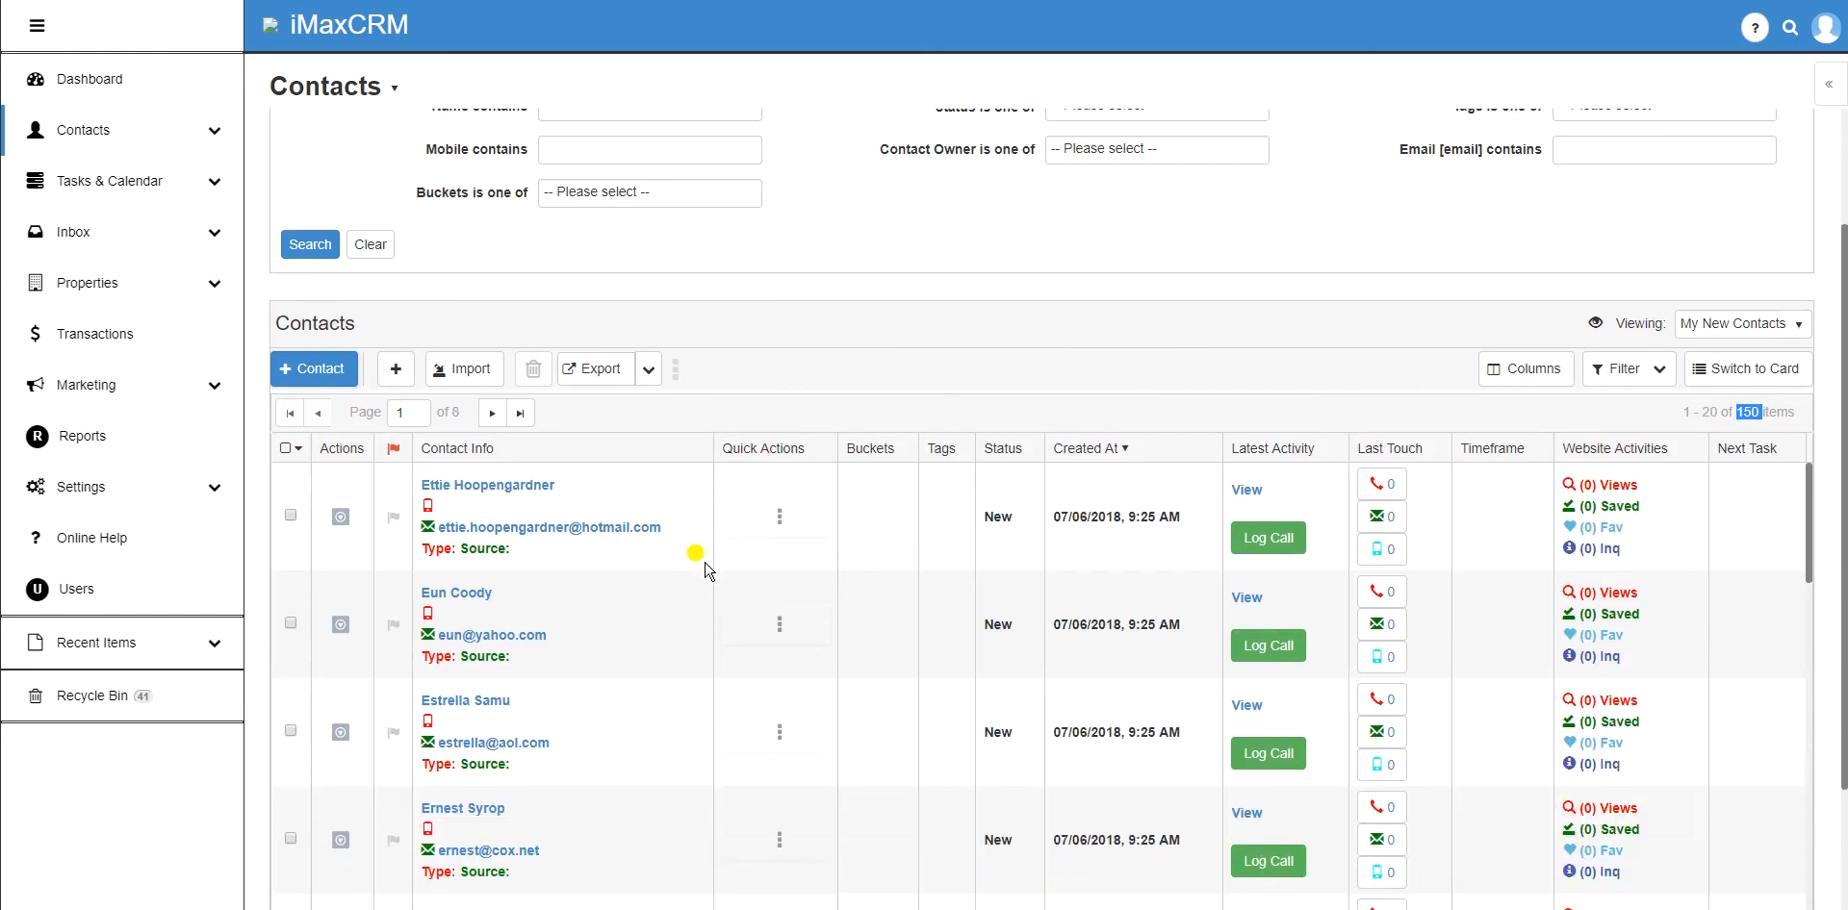